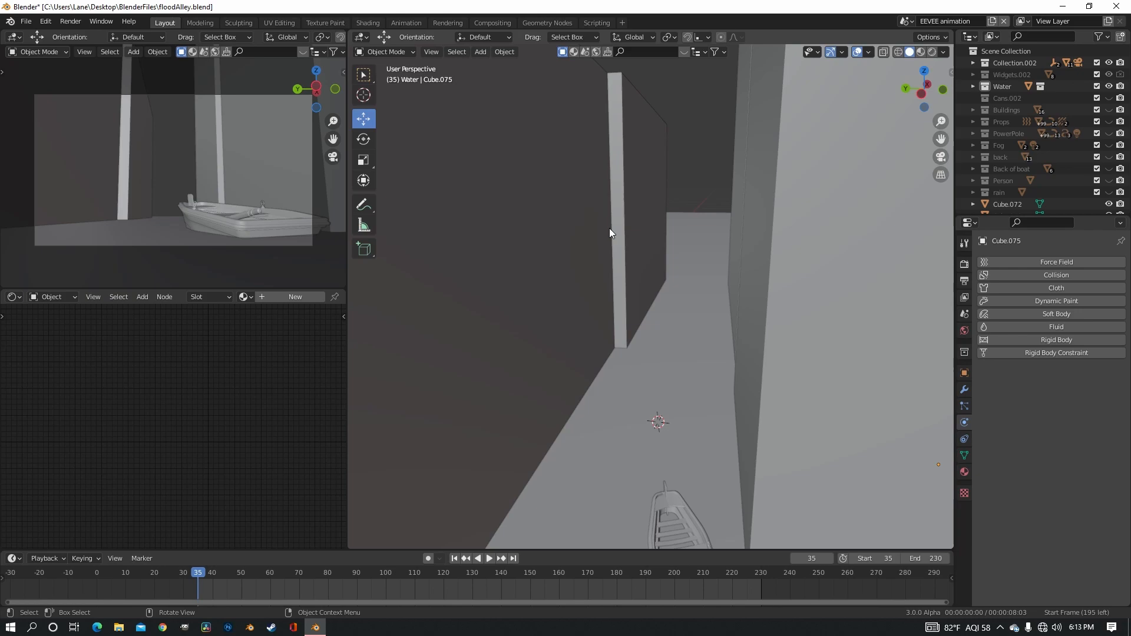
Duplicate the front block building, place the copy beside the row of blocks, and narrow it along the global X axis.
scroll(645, 220, down, 7)
middle_drag(646, 223, 706, 248)
middle_drag(598, 277, 597, 313)
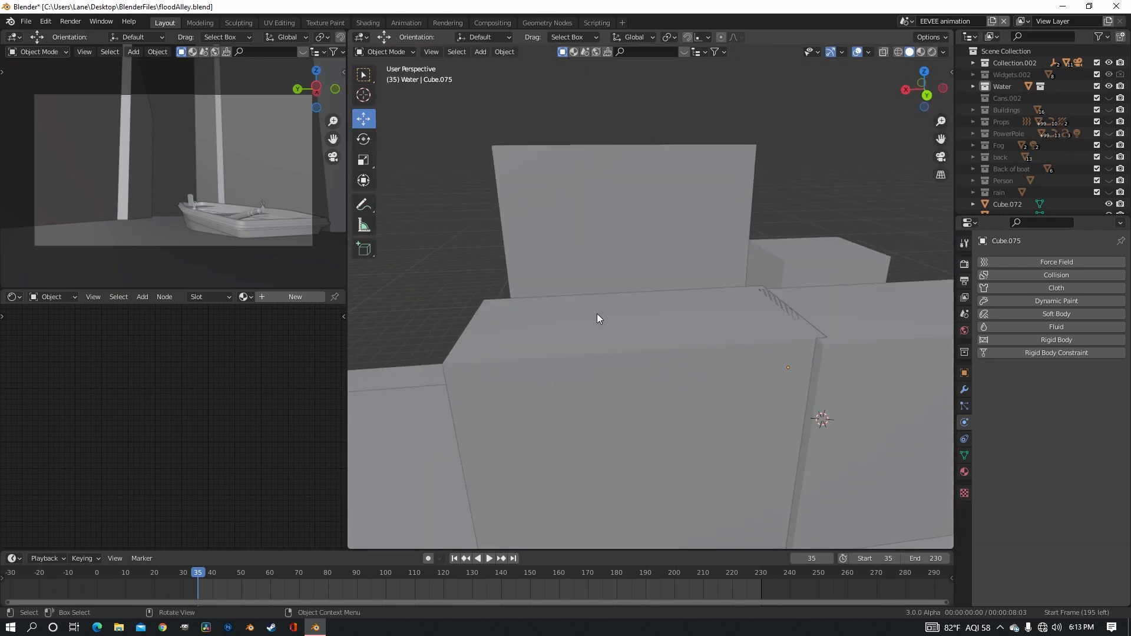
click(608, 333)
scroll(607, 334, down, 5)
key(shift+d)
click(499, 340)
key(s)
key(x)
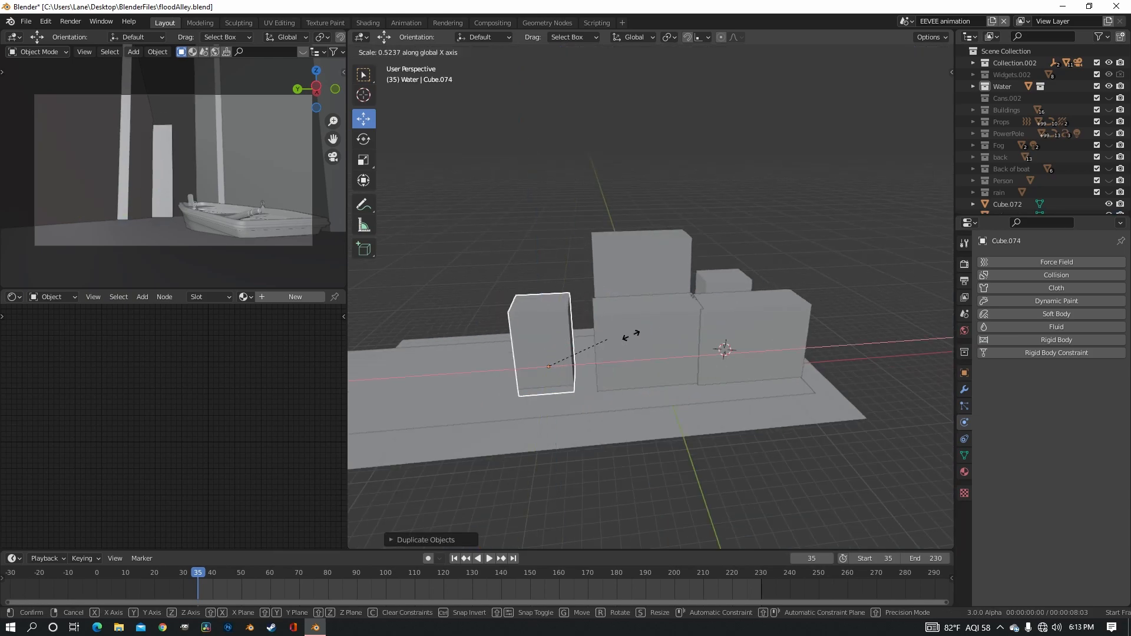
click(559, 248)
Scale the copied block along the Y and Z axes to extend the alley wall.
key(s)
key(y)
middle_drag(566, 207, 601, 160)
click(567, 159)
key(s)
key(z)
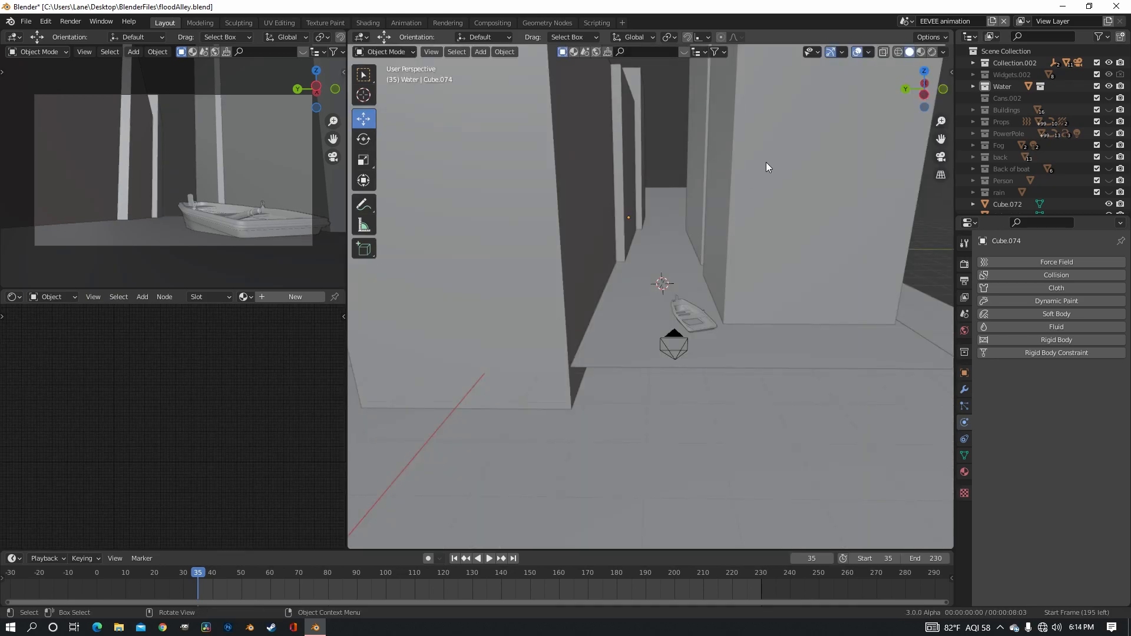
middle_drag(766, 161, 752, 173)
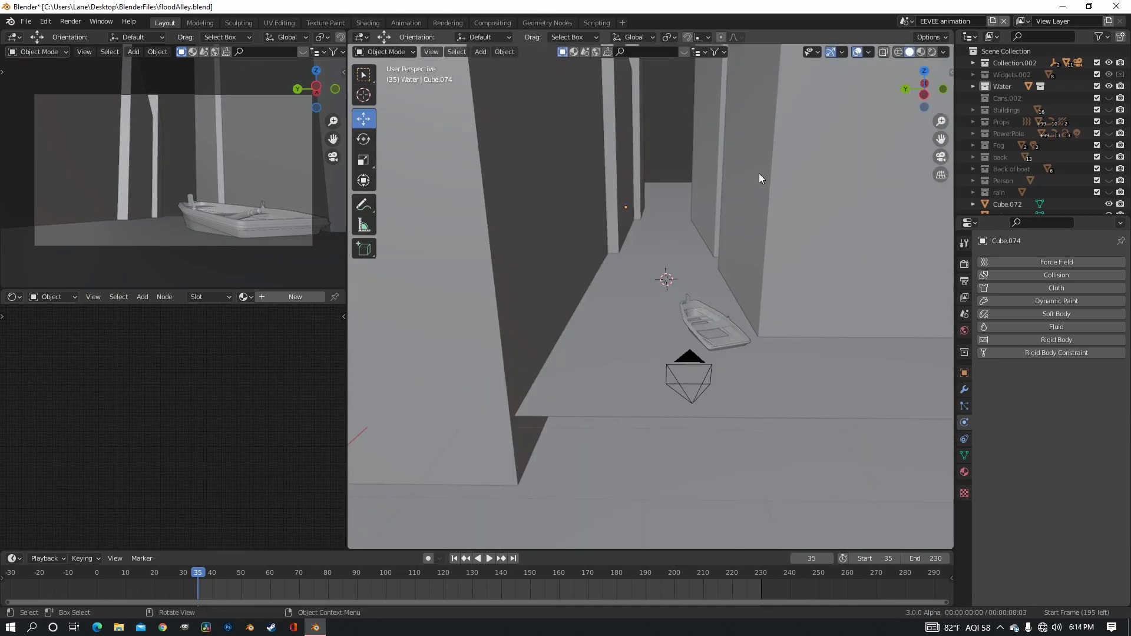
Select the water plane between the buildings and switch the viewport to Material Preview shading.
click(667, 250)
scroll(672, 262, up, 5)
scroll(673, 262, down, 7)
mouse_move(667, 213)
middle_down()
mouse_move(652, 223)
mouse_move(655, 209)
middle_up()
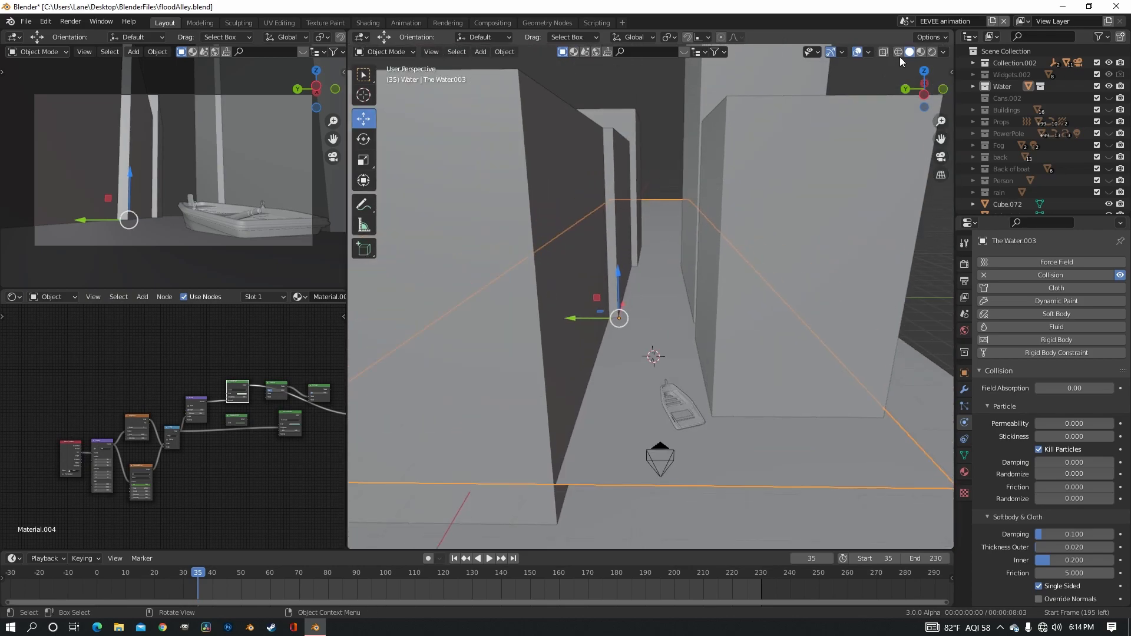
click(921, 52)
scroll(758, 273, up, 4)
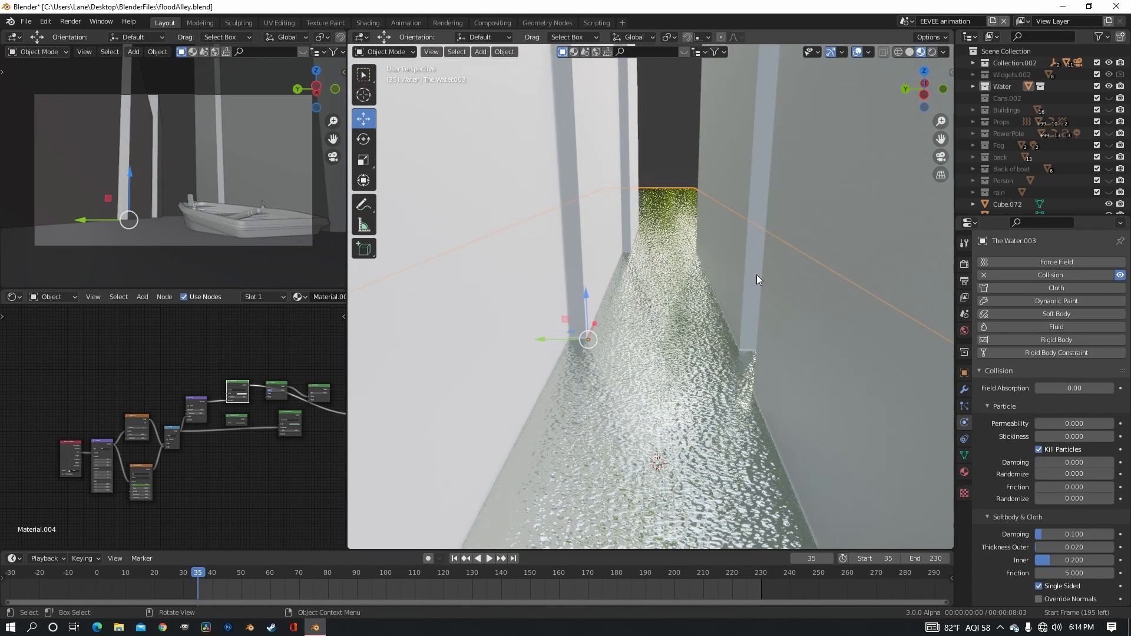
Examine the rippled water surface up close together with its shader node setup.
shift+middle_drag(733, 311, 753, 224)
scroll(754, 224, up, 3)
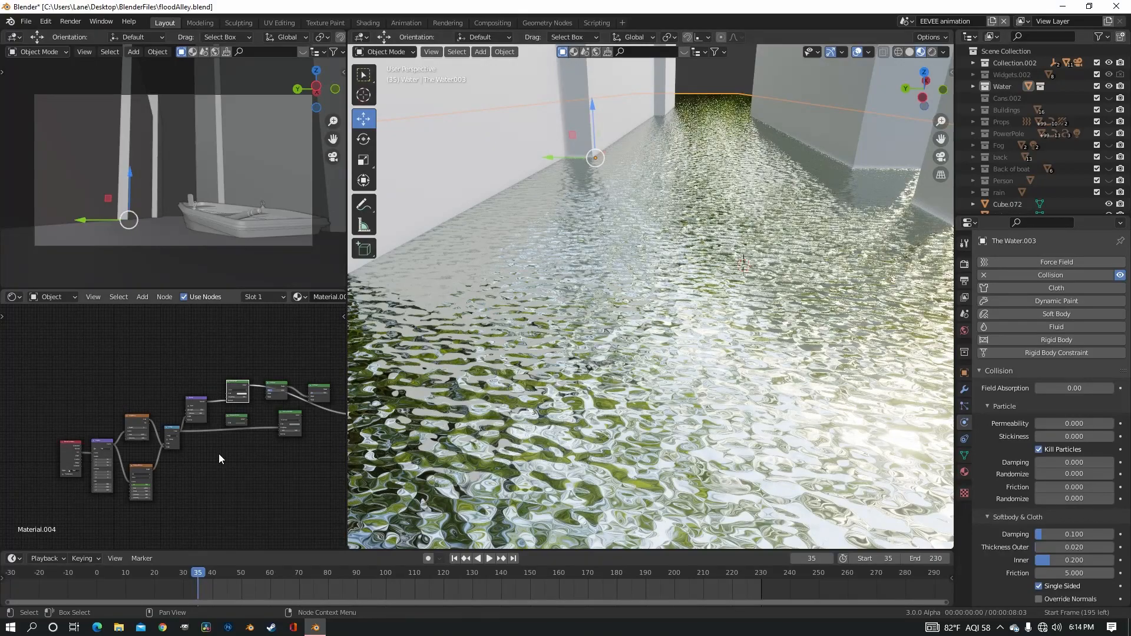
scroll(219, 427, up, 6)
middle_drag(219, 427, 327, 379)
scroll(326, 379, down, 4)
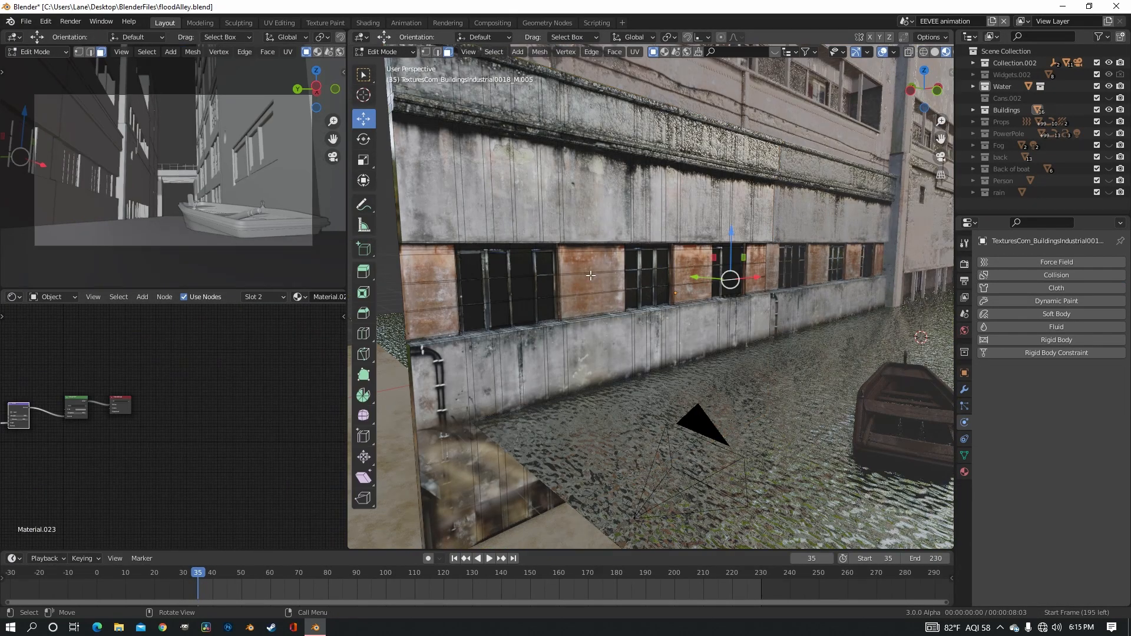
Inspect the textured industrial building's windows and facade, and the bridge at the far end of the alley.
middle_drag(566, 277, 589, 236)
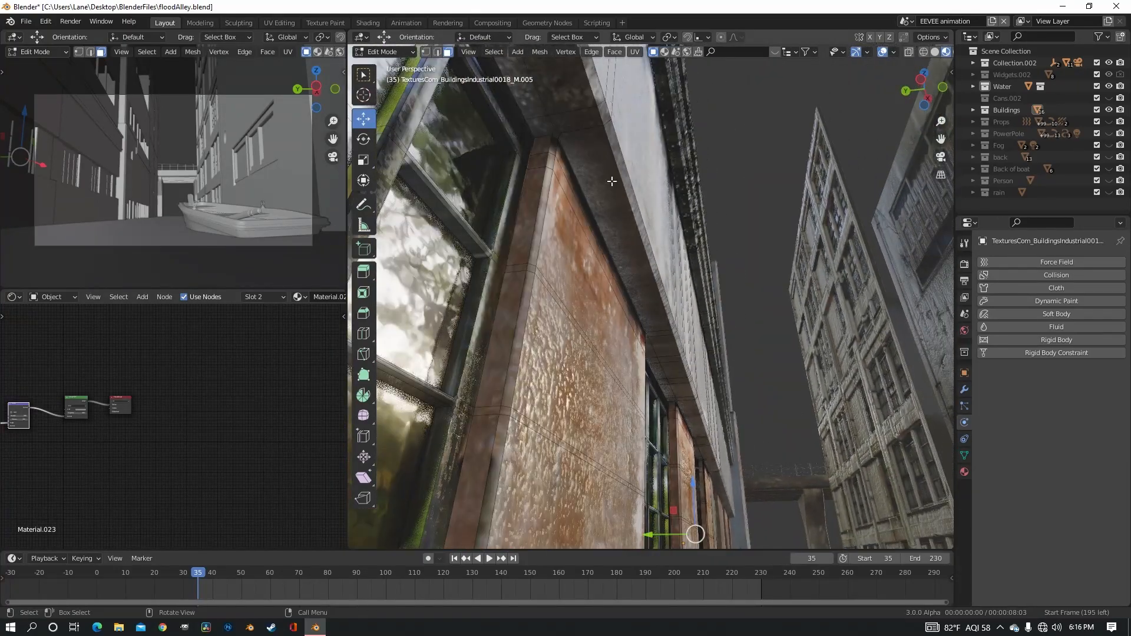
click(601, 149)
scroll(571, 145, down, 2)
shift+middle_drag(572, 145, 580, 221)
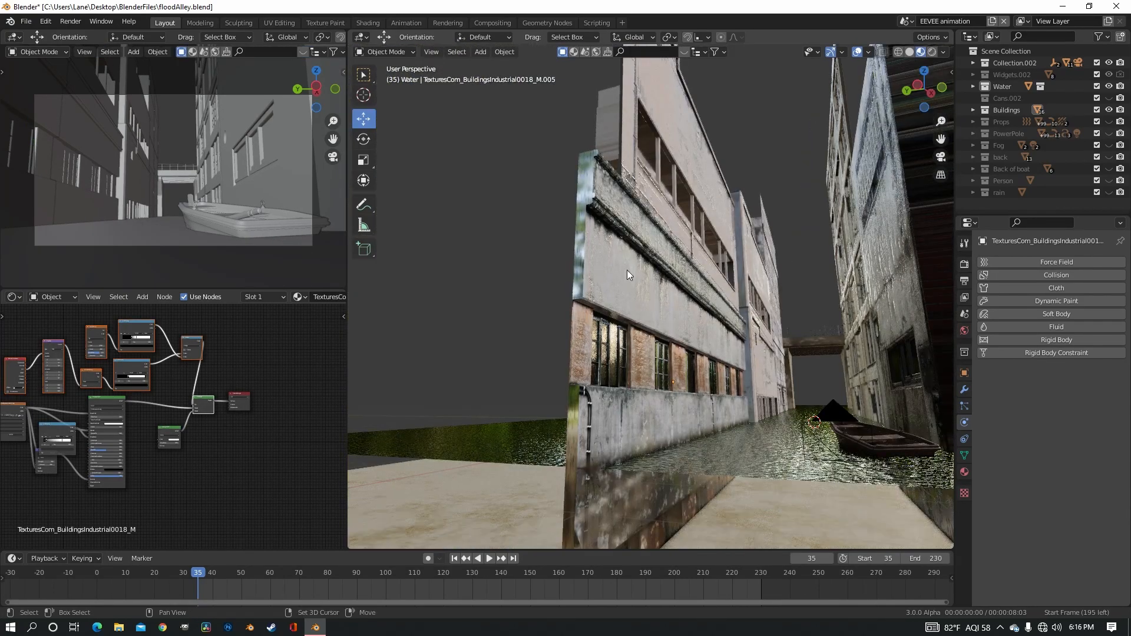
scroll(626, 270, up, 4)
shift+middle_drag(627, 270, 513, 262)
scroll(572, 281, up, 2)
scroll(528, 263, down, 2)
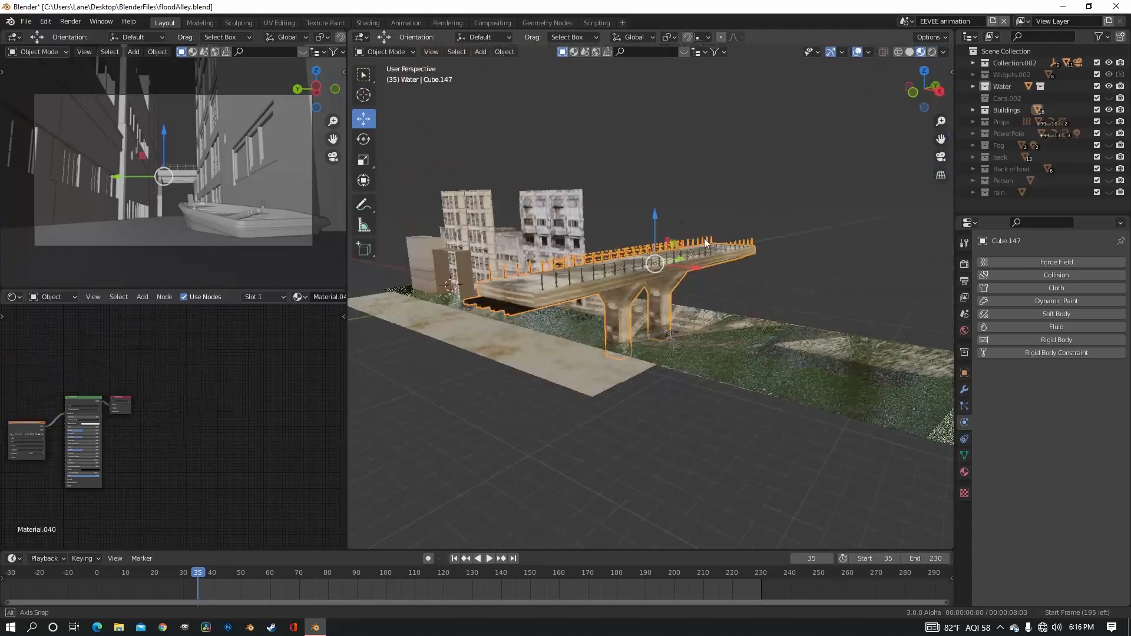
scroll(693, 237, up, 3)
middle_drag(694, 237, 767, 209)
middle_drag(756, 296, 721, 289)
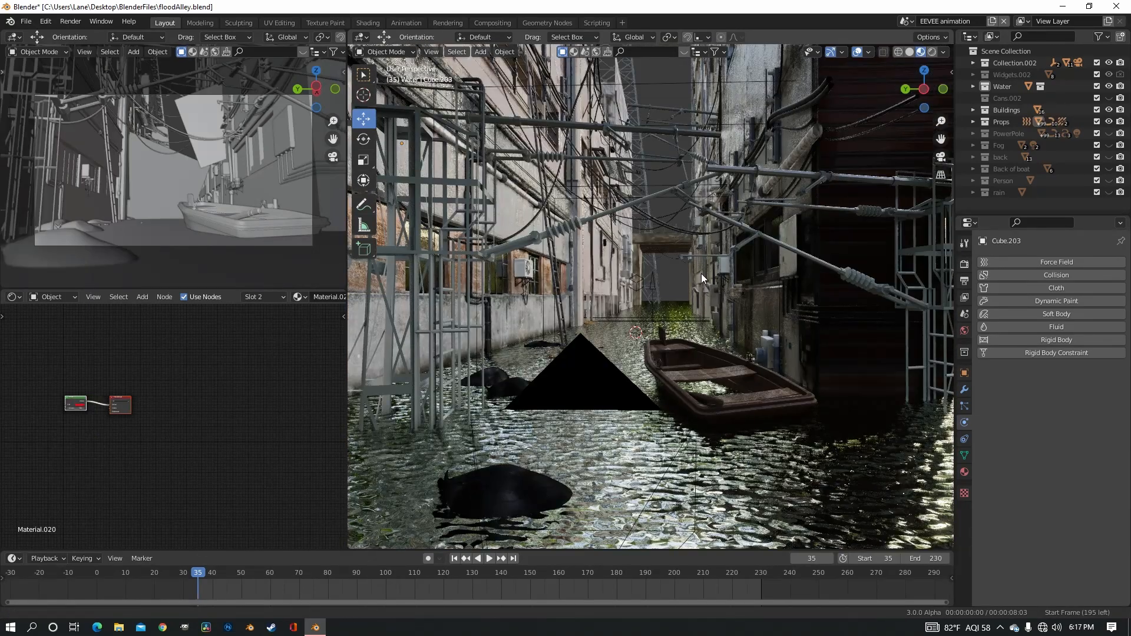
Inspect the alley's props, including the metal frames and the bent pipe on the building wall.
shift+middle_drag(701, 274, 693, 319)
scroll(584, 295, up, 4)
shift+middle_drag(584, 294, 597, 281)
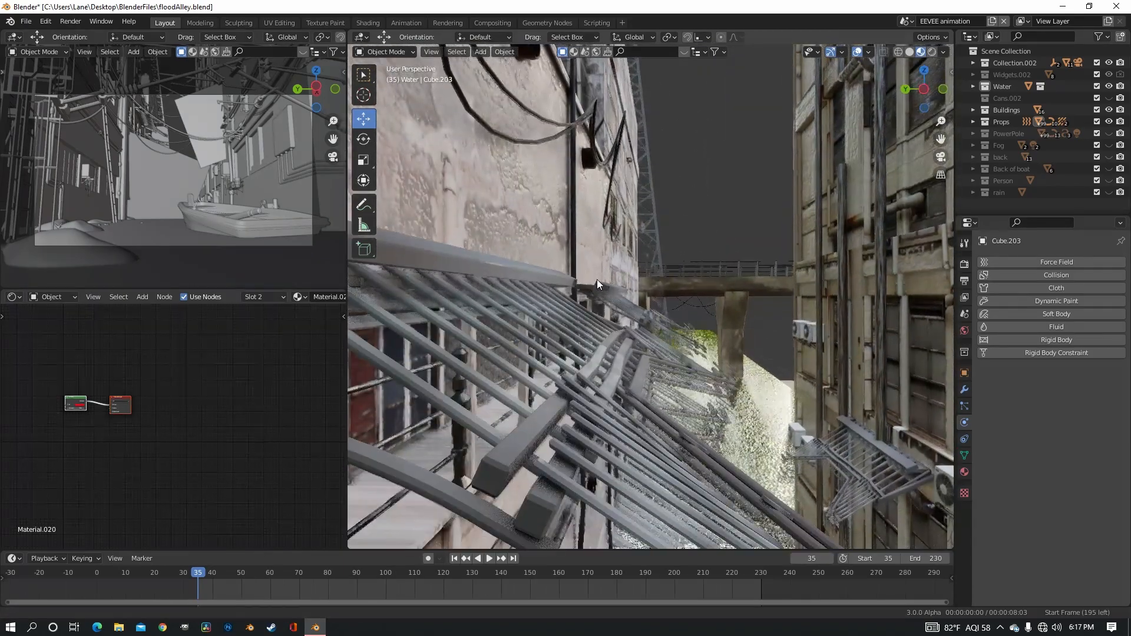
scroll(599, 281, down, 4)
scroll(668, 300, down, 4)
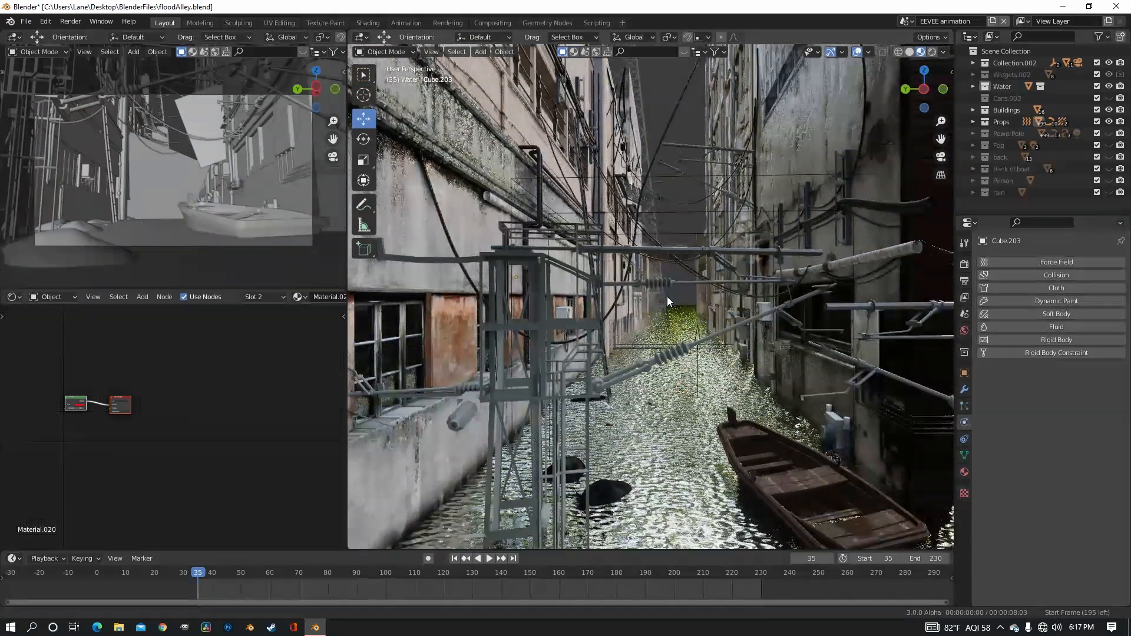
scroll(668, 296, up, 4)
scroll(480, 303, up, 4)
click(474, 323)
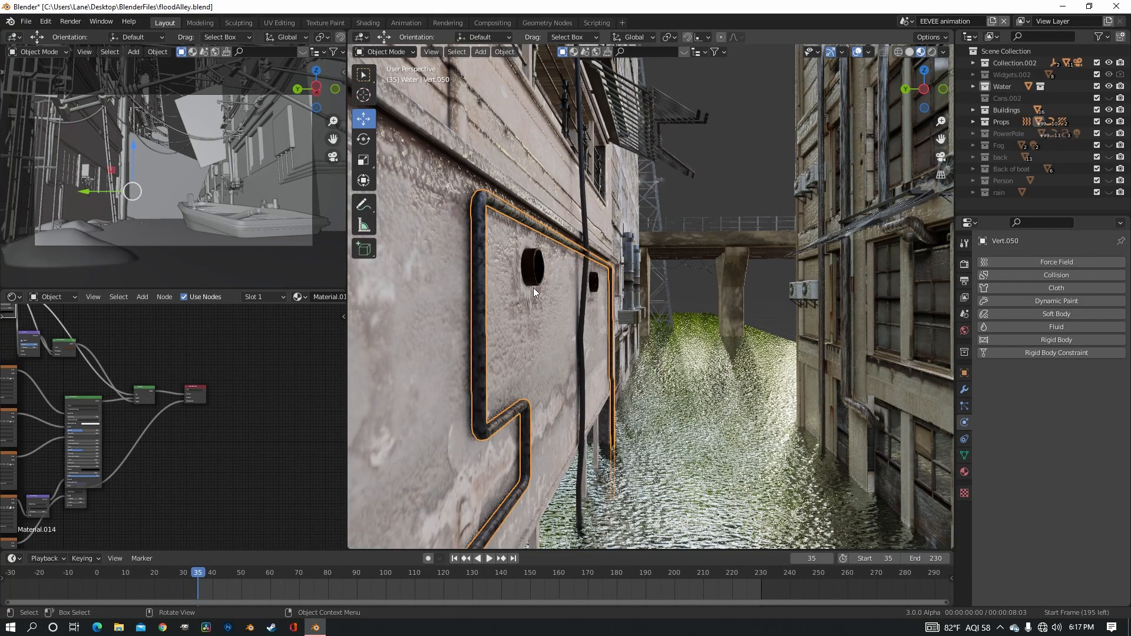
shift+middle_drag(533, 287, 507, 369)
Frame the wall-mounted air conditioner and compare it in Solid and Material Preview shading.
click(908, 337)
key(KP_Decimal)
middle_drag(762, 297, 662, 235)
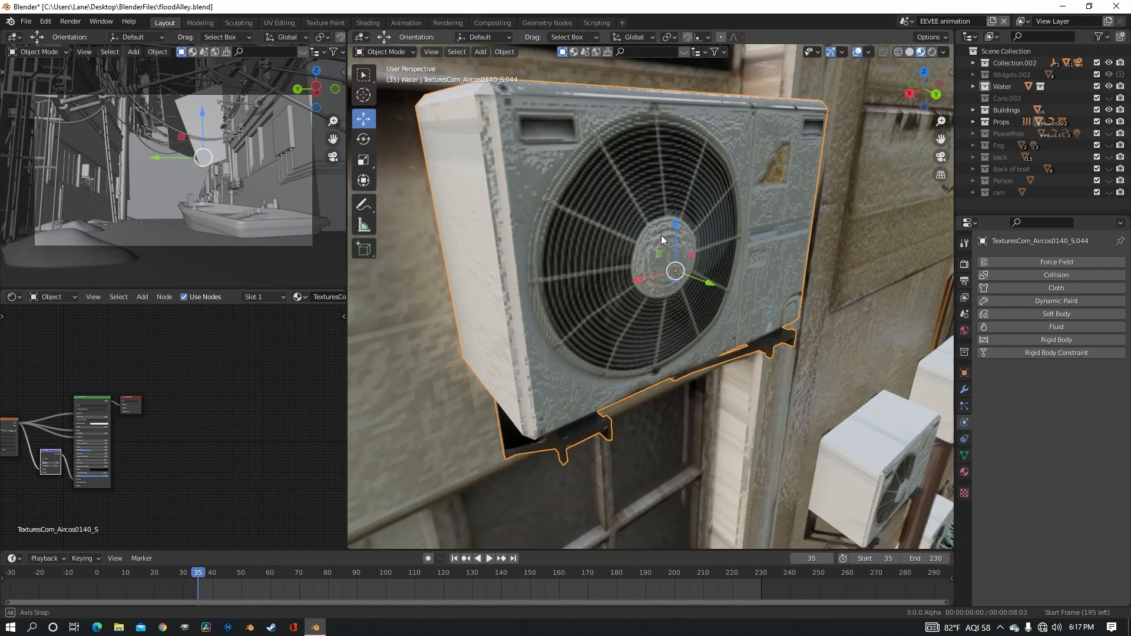
click(910, 52)
mouse_move(688, 174)
middle_down()
mouse_move(577, 215)
mouse_move(655, 258)
mouse_move(918, 135)
middle_up()
click(921, 52)
mouse_move(837, 123)
middle_down()
mouse_move(770, 167)
mouse_move(654, 148)
mouse_move(593, 153)
middle_up()
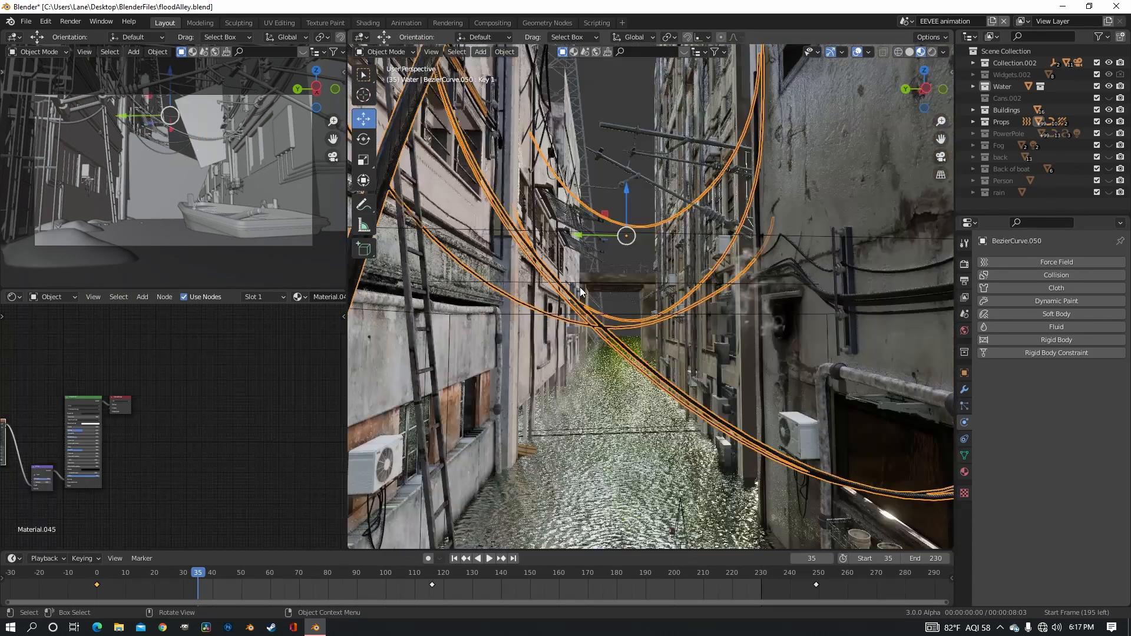
Check the hanging cables and the whispy steam plane from the scene camera.
key(KP_0)
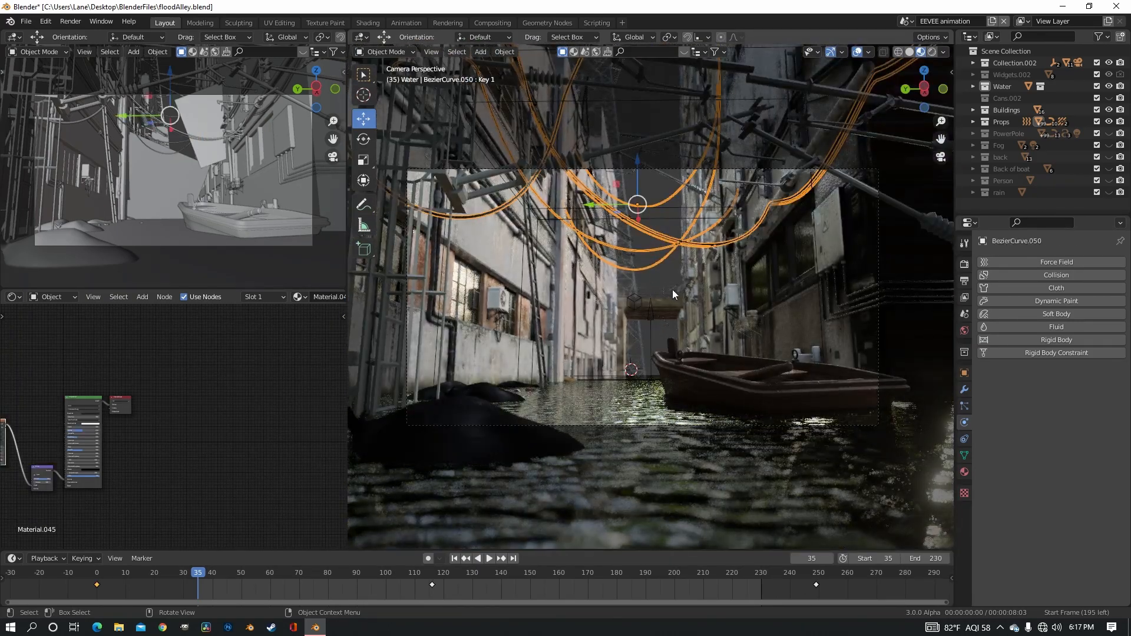
click(660, 238)
middle_drag(624, 187, 625, 198)
scroll(624, 200, up, 3)
key(KP_0)
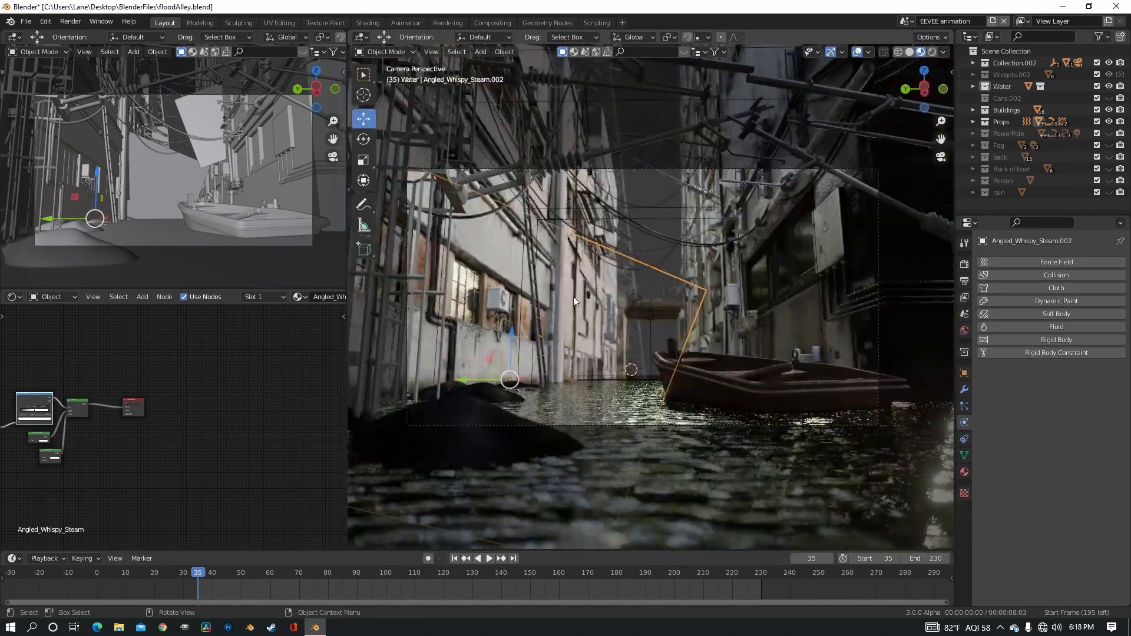
click(655, 288)
scroll(516, 277, up, 1)
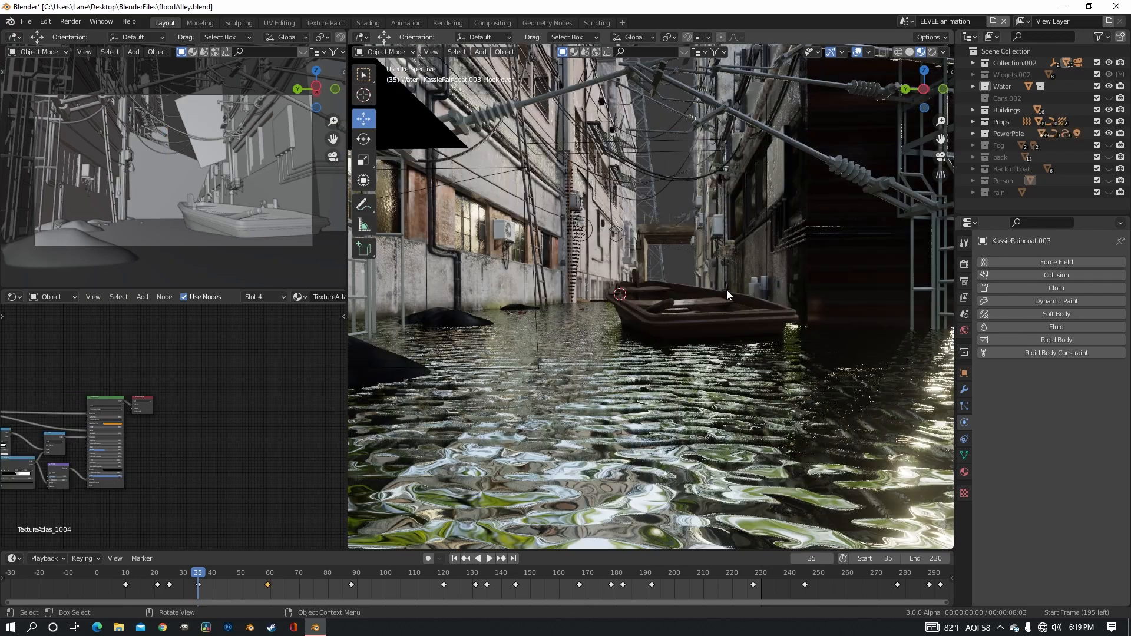
Show the Person collection and frame the figure in the red raincoat up close in the boat.
middle_drag(727, 290, 730, 333)
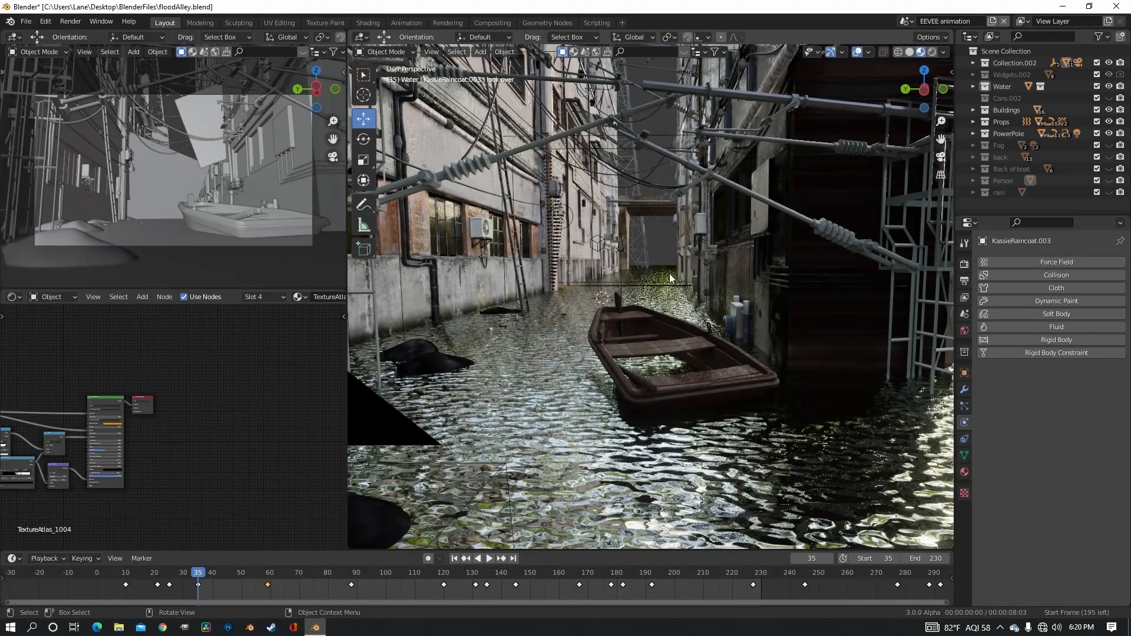
click(1109, 181)
scroll(791, 331, up, 1)
scroll(791, 331, down, 1)
key(KP_Decimal)
middle_drag(791, 330, 641, 303)
scroll(633, 244, up, 4)
scroll(618, 312, up, 3)
scroll(640, 303, up, 2)
scroll(641, 302, down, 6)
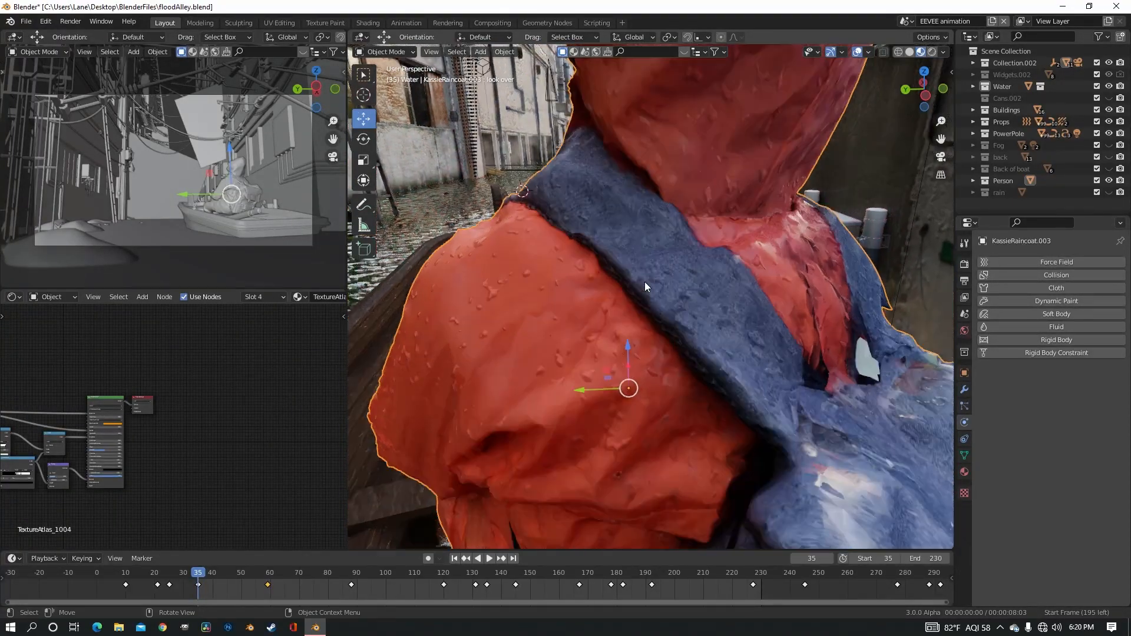
Reposition the Bump node beside the ColorRamp in the raincoat material's shader graph.
scroll(153, 510, up, 2)
middle_drag(440, 463, 608, 386)
scroll(301, 414, up, 5)
middle_drag(248, 409, 166, 459)
scroll(153, 462, up, 2)
drag(164, 442, 165, 466)
middle_drag(250, 442, 165, 405)
drag(211, 416, 226, 422)
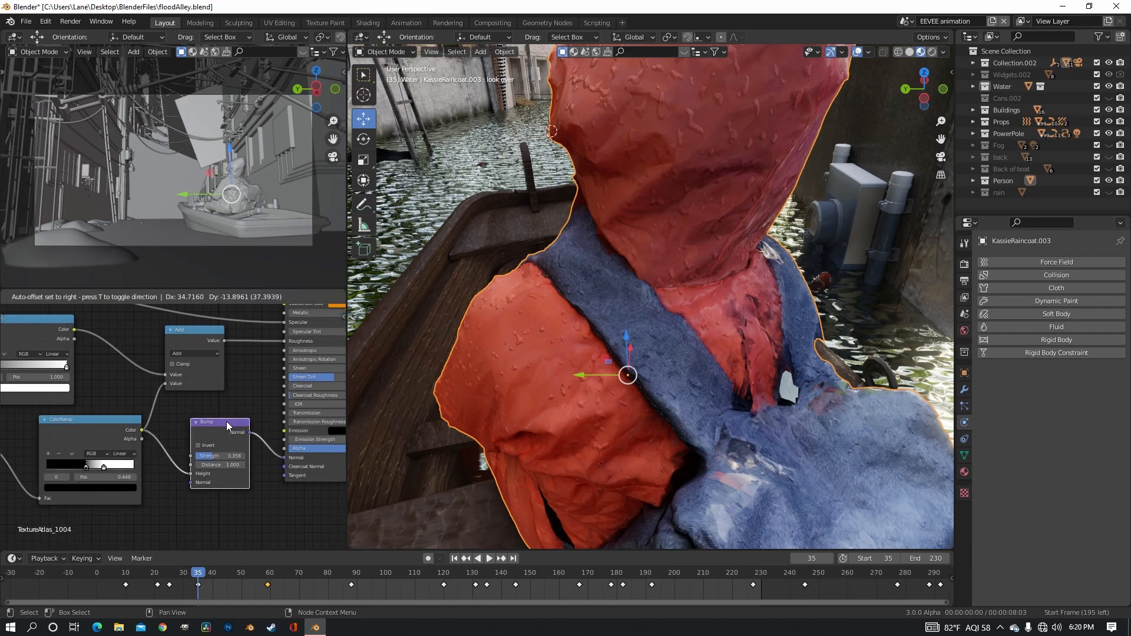
middle_drag(564, 360, 587, 310)
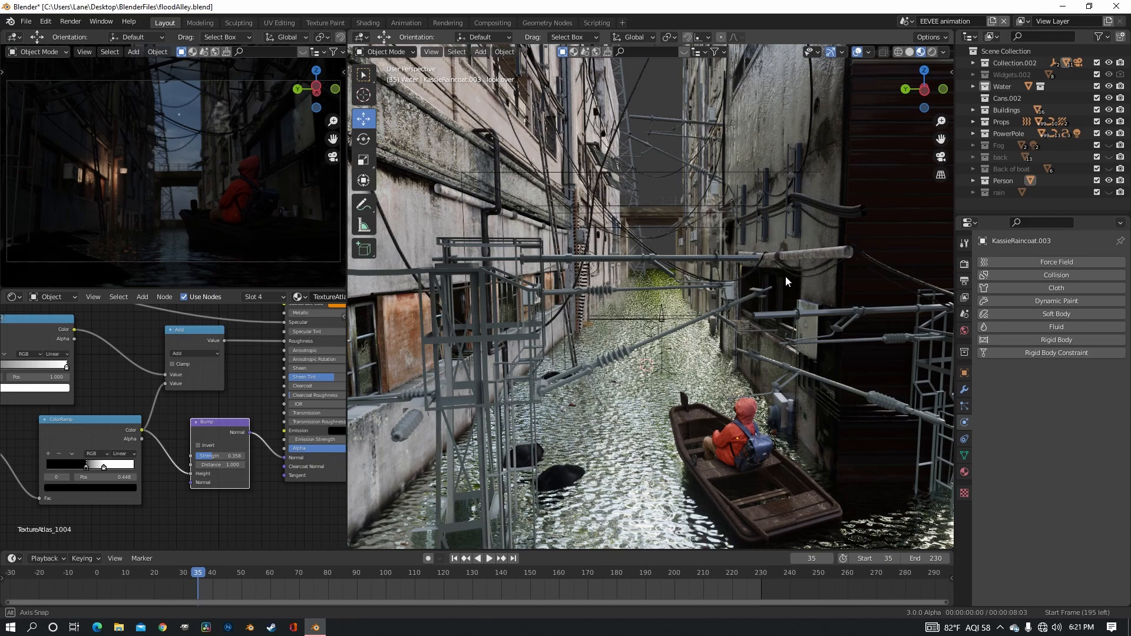
Show the Fog collection and check the foggy alley through the scene camera.
middle_drag(787, 280, 781, 260)
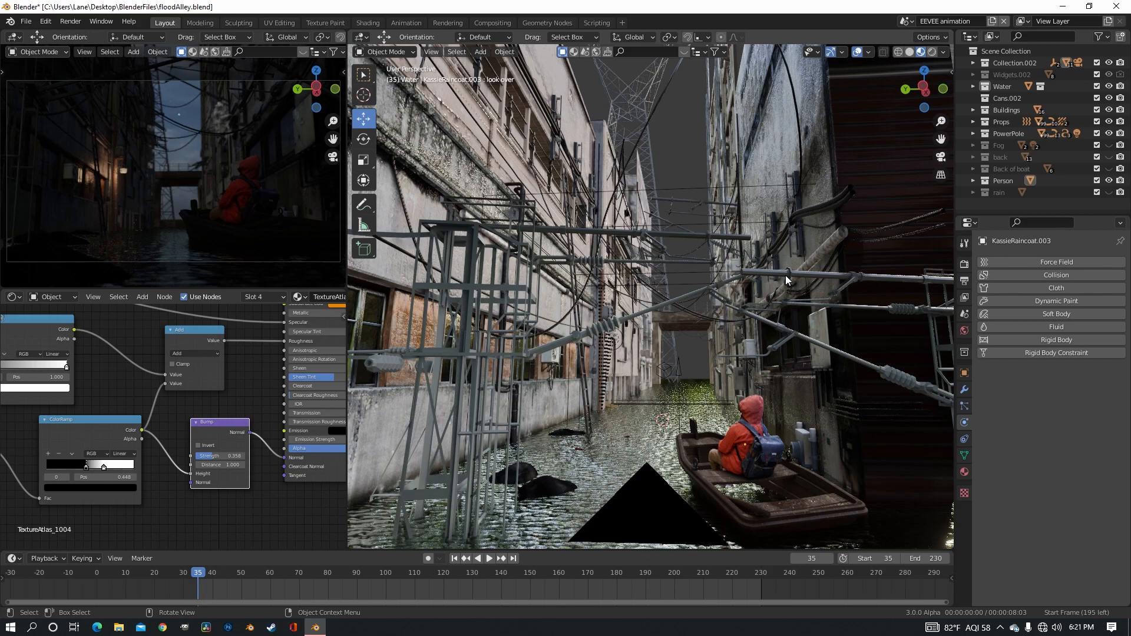
click(1109, 145)
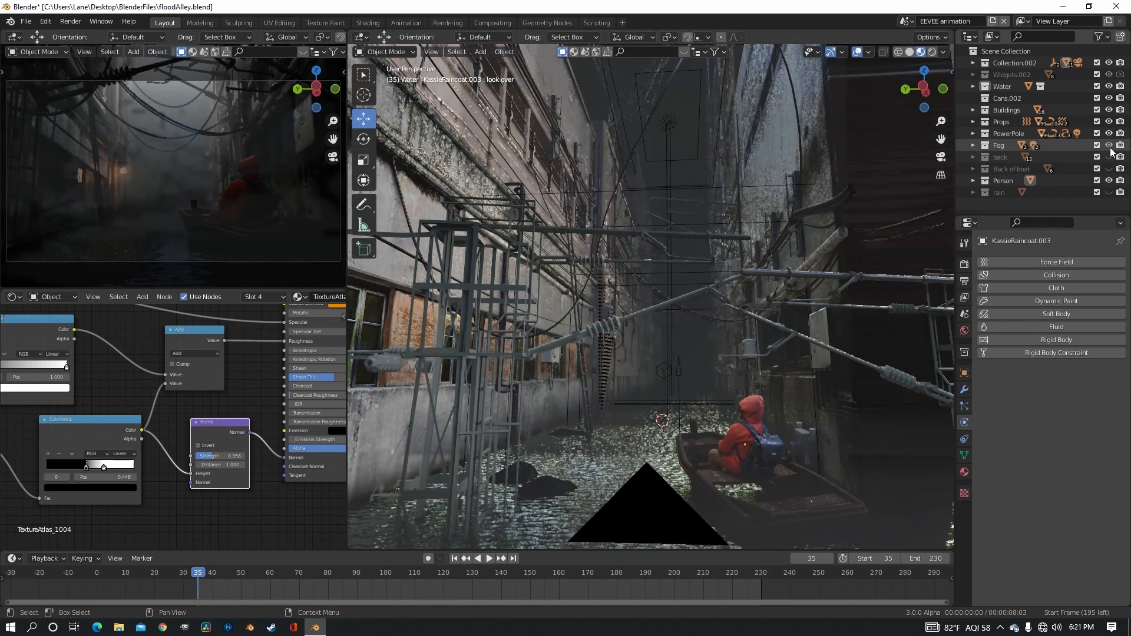
scroll(640, 196, down, 7)
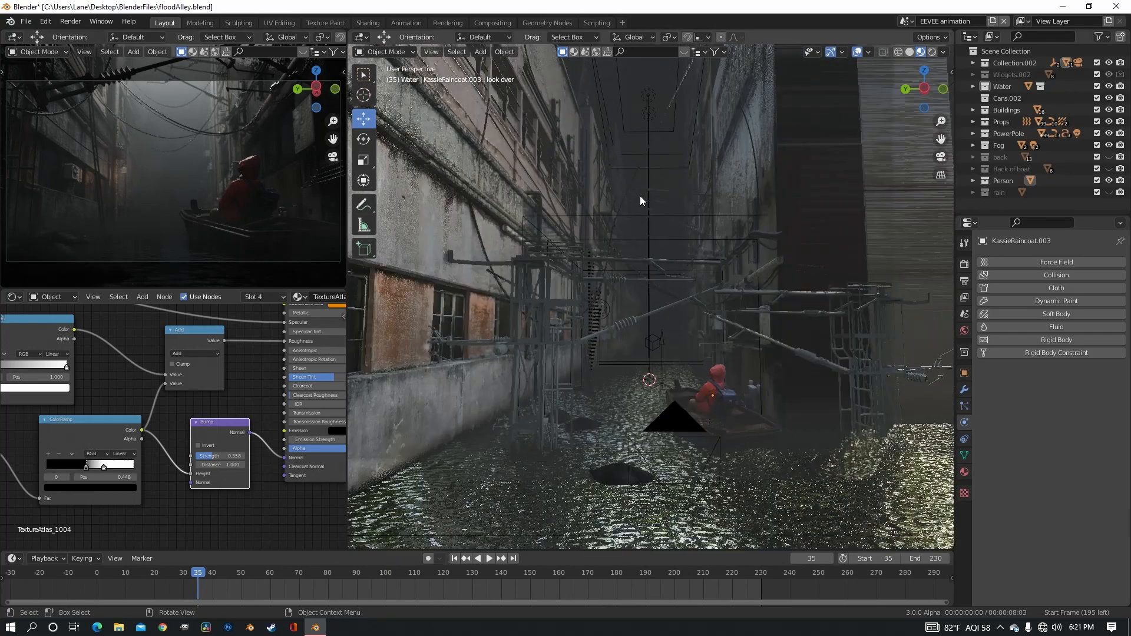
middle_drag(648, 200, 677, 339)
key(KP_0)
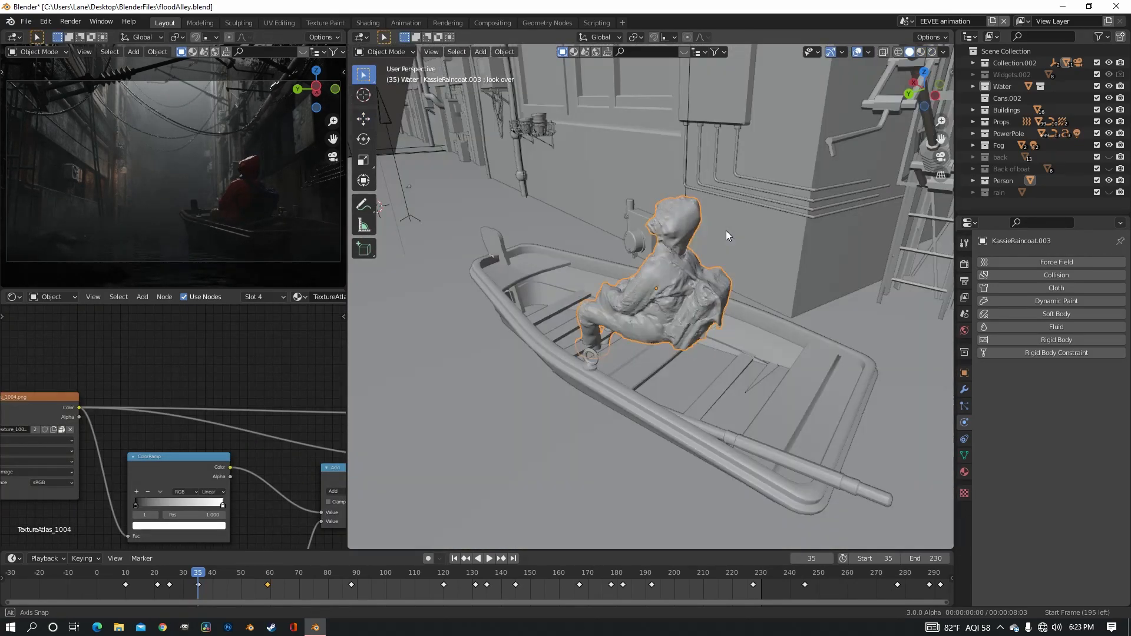
Show the Back of boat collection and switch the viewport to Material Preview shading.
middle_drag(726, 231, 712, 228)
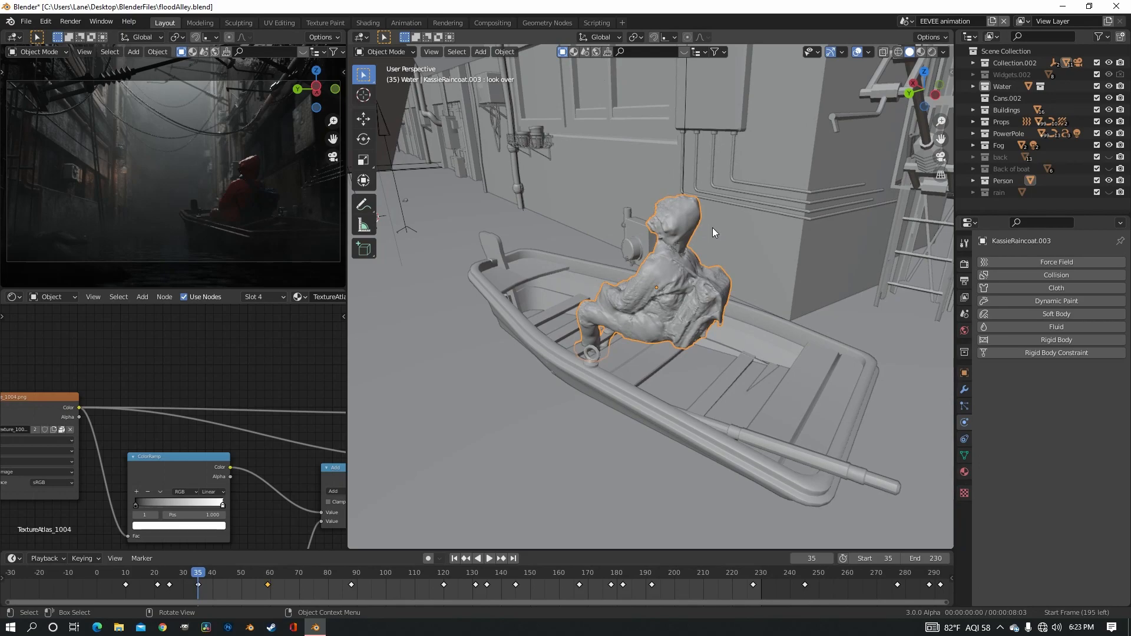
click(1110, 169)
middle_drag(745, 294, 656, 225)
scroll(715, 253, up, 3)
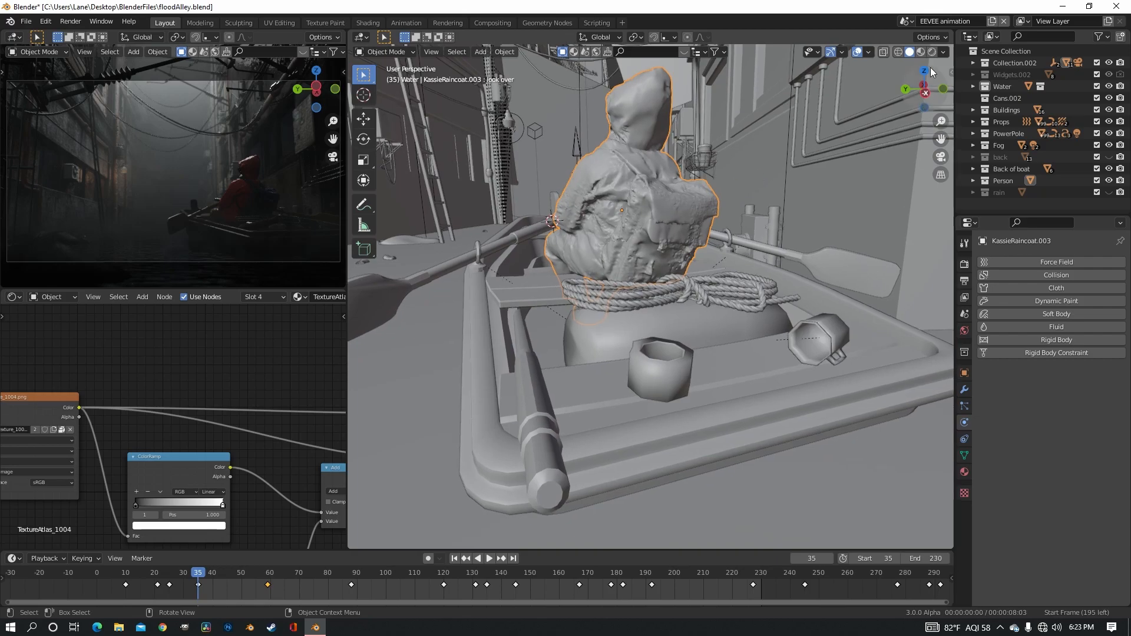
click(921, 52)
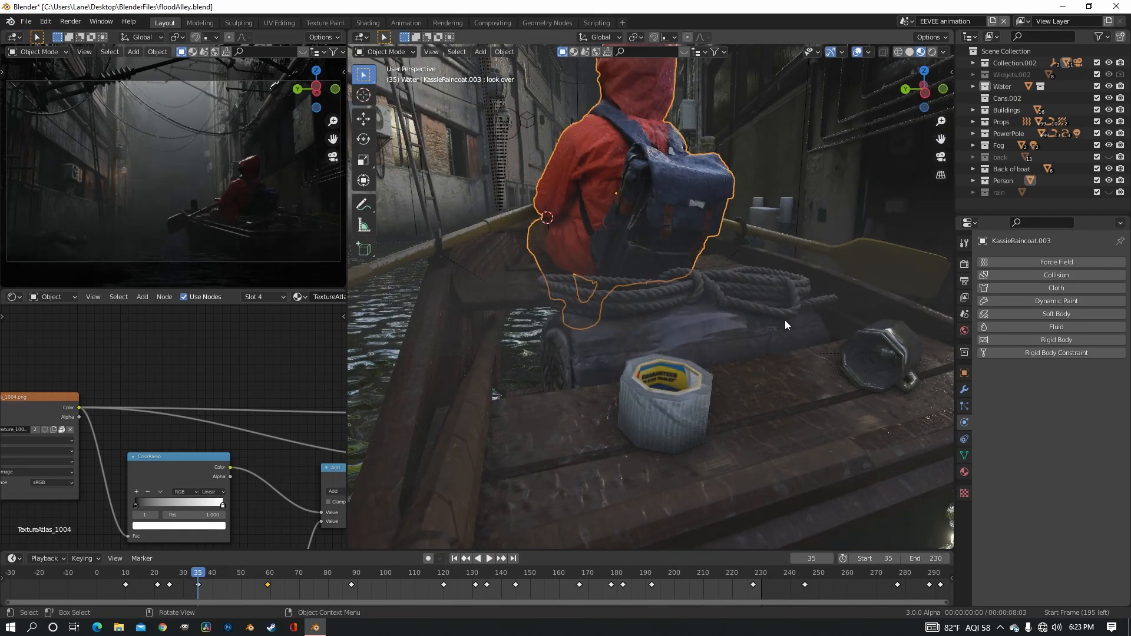
Examine the rope, rolled bundle and cans at the boat's stern, and check the composition through the camera.
middle_drag(687, 292, 585, 356)
scroll(796, 285, down, 8)
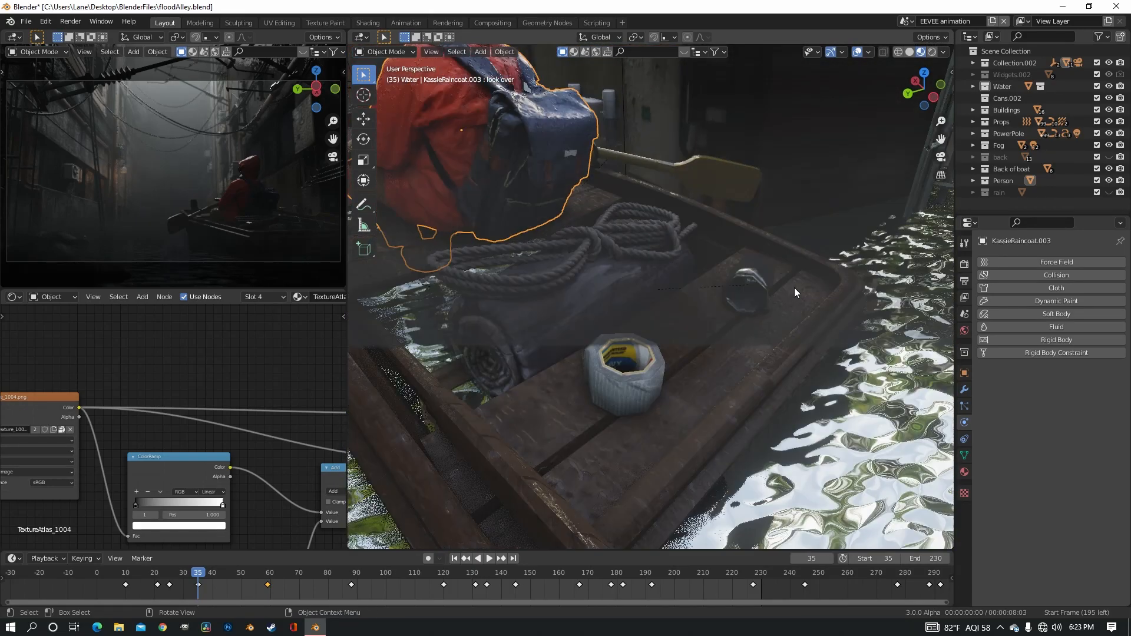
scroll(702, 305, up, 6)
scroll(658, 291, down, 15)
middle_drag(701, 329, 658, 291)
key(KP_0)
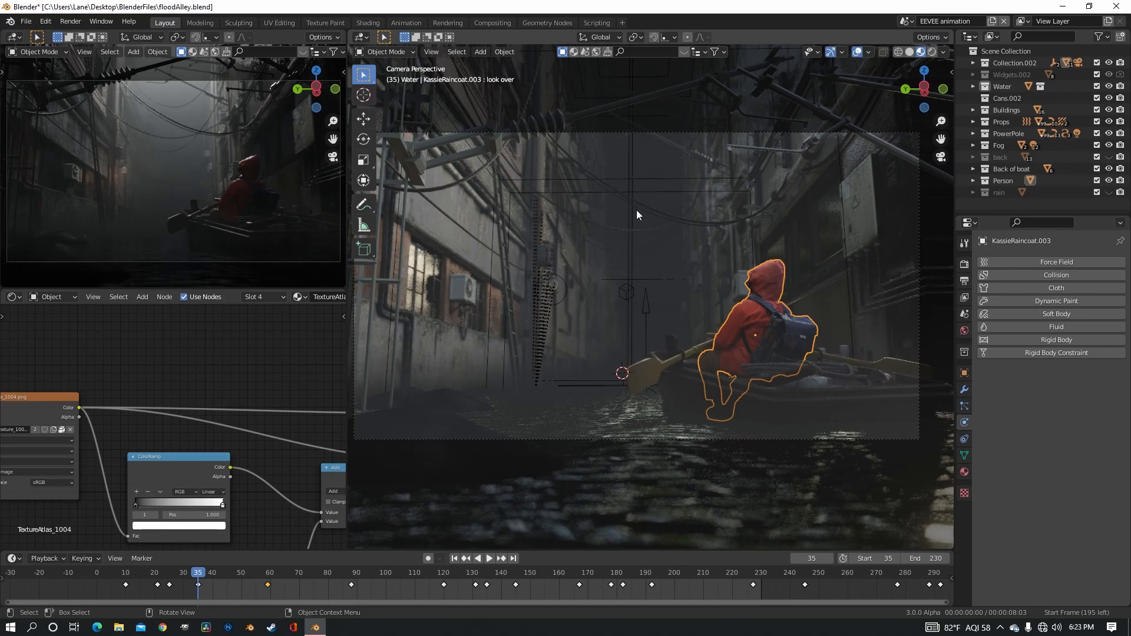
Show the back collection with the distant towers behind the flooded alley.
middle_drag(828, 184, 525, 146)
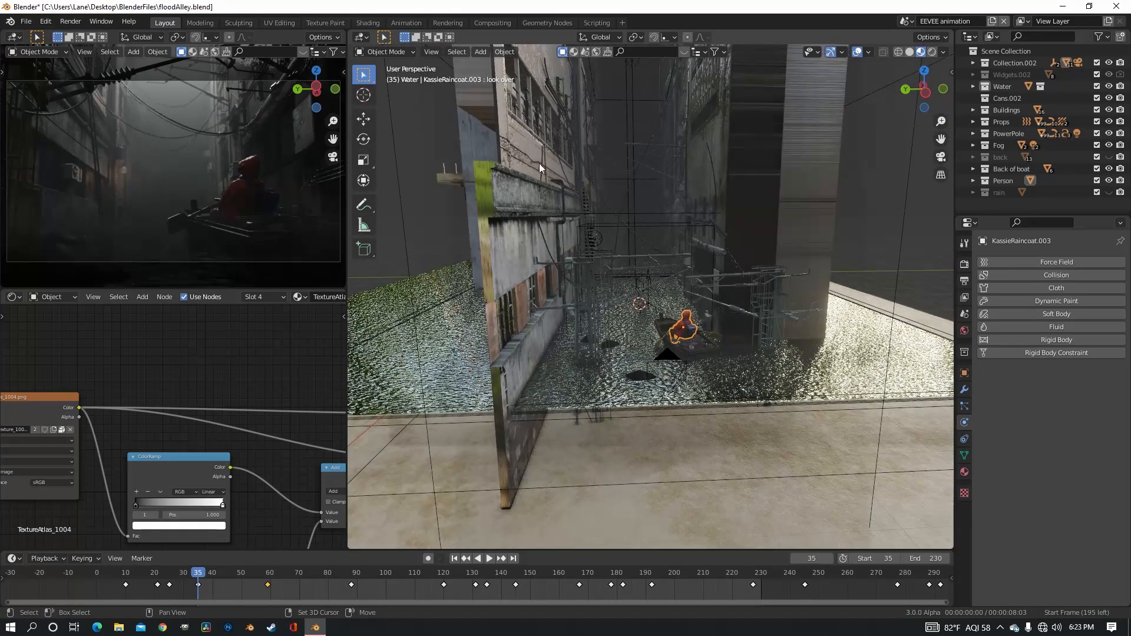
scroll(530, 160, down, 9)
middle_drag(448, 230, 784, 335)
scroll(789, 336, up, 3)
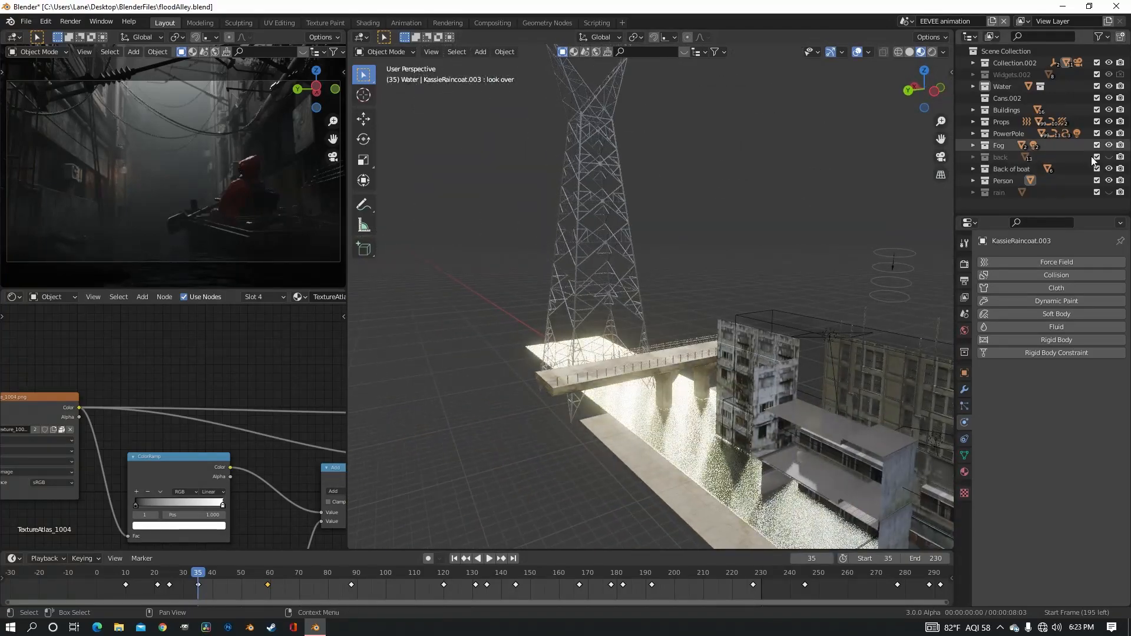
click(1109, 158)
shift+middle_drag(530, 239, 593, 215)
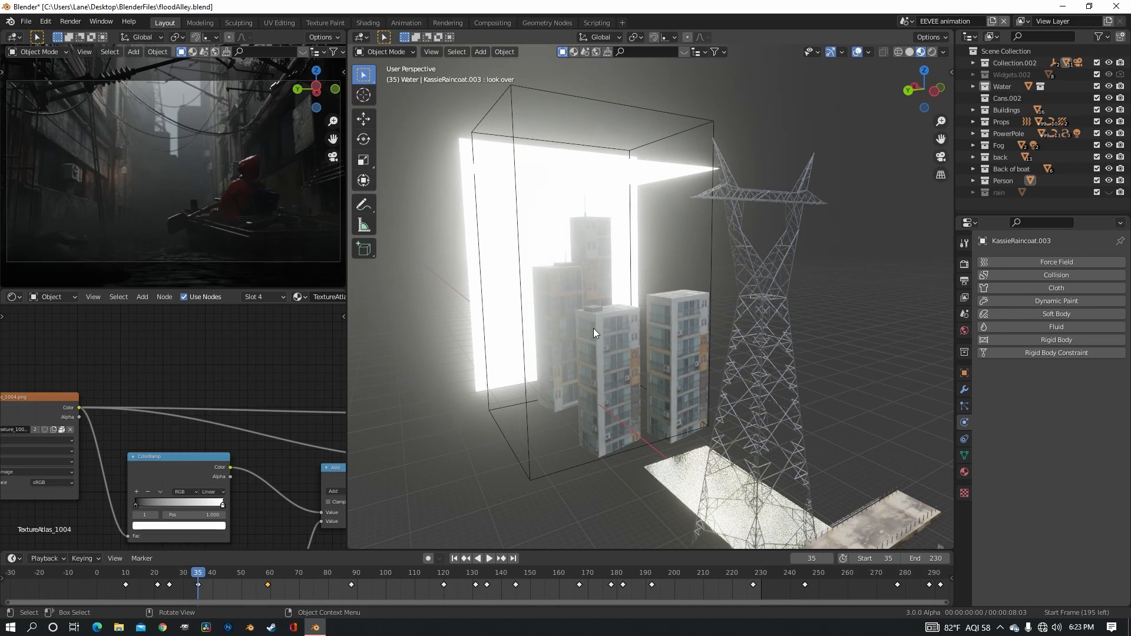
Examine the background towers and the fog volume enclosing them, and check how they read through the scene camera.
click(668, 332)
key(KP_Decimal)
mouse_move(692, 345)
middle_down()
mouse_move(667, 337)
mouse_move(686, 352)
middle_up()
scroll(689, 355, up, 4)
shift+middle_drag(552, 230, 736, 272)
scroll(671, 305, down, 5)
scroll(673, 333, up, 4)
scroll(672, 332, down, 4)
scroll(750, 334, down, 4)
click(818, 212)
middle_drag(817, 212, 794, 261)
scroll(796, 265, down, 4)
key(KP_0)
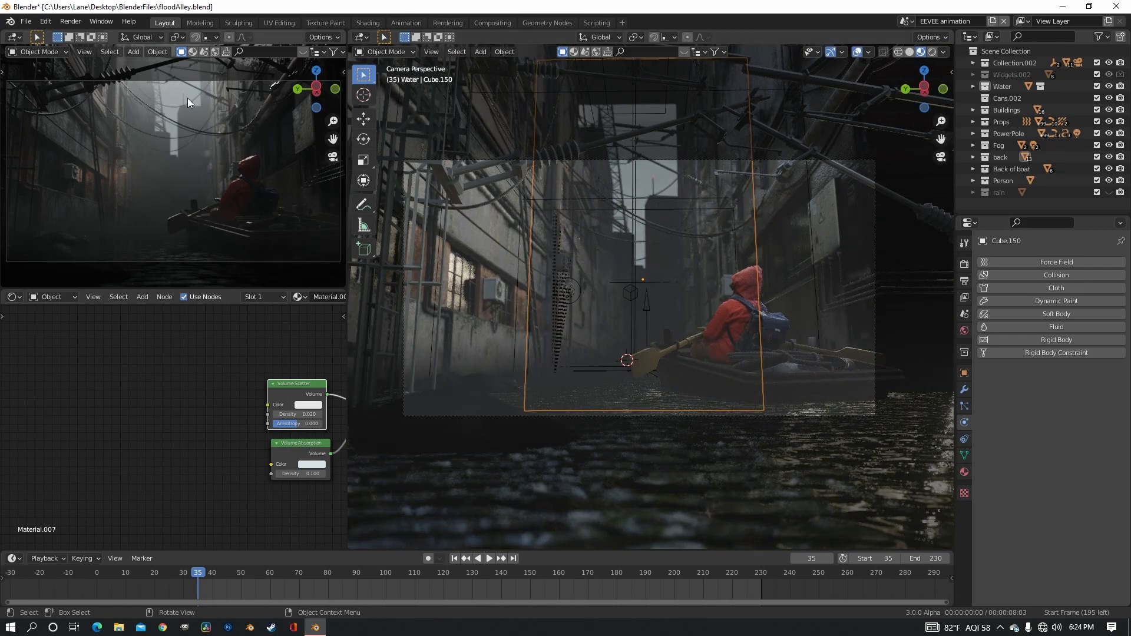
Show the rain collection and check the falling drops through the scene camera.
middle_drag(448, 150, 649, 149)
scroll(650, 149, up, 4)
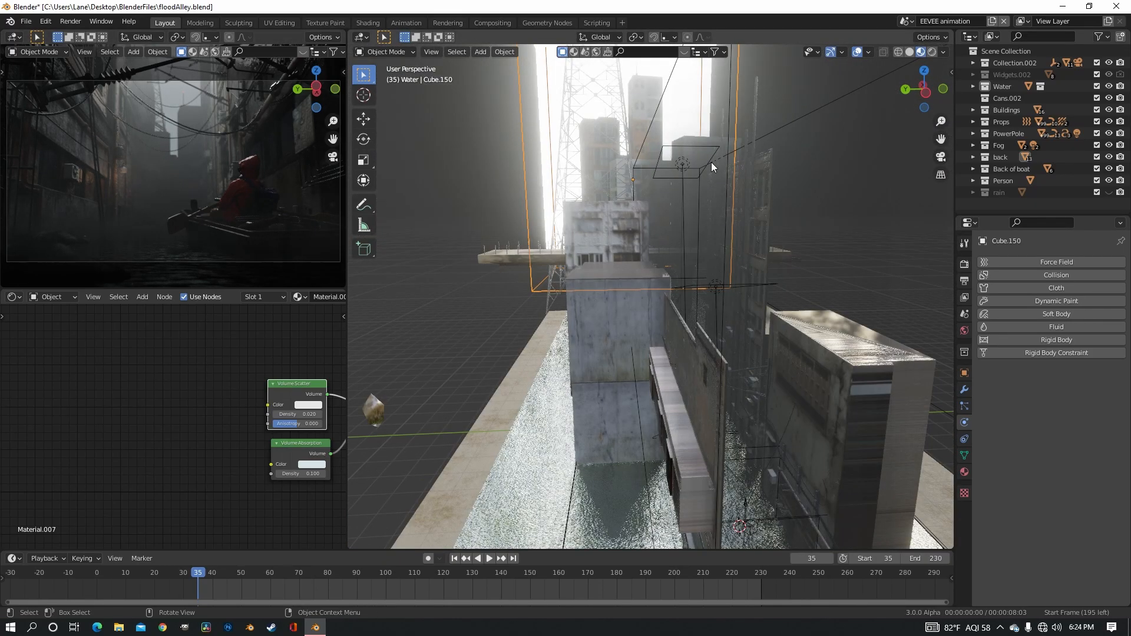
click(1109, 192)
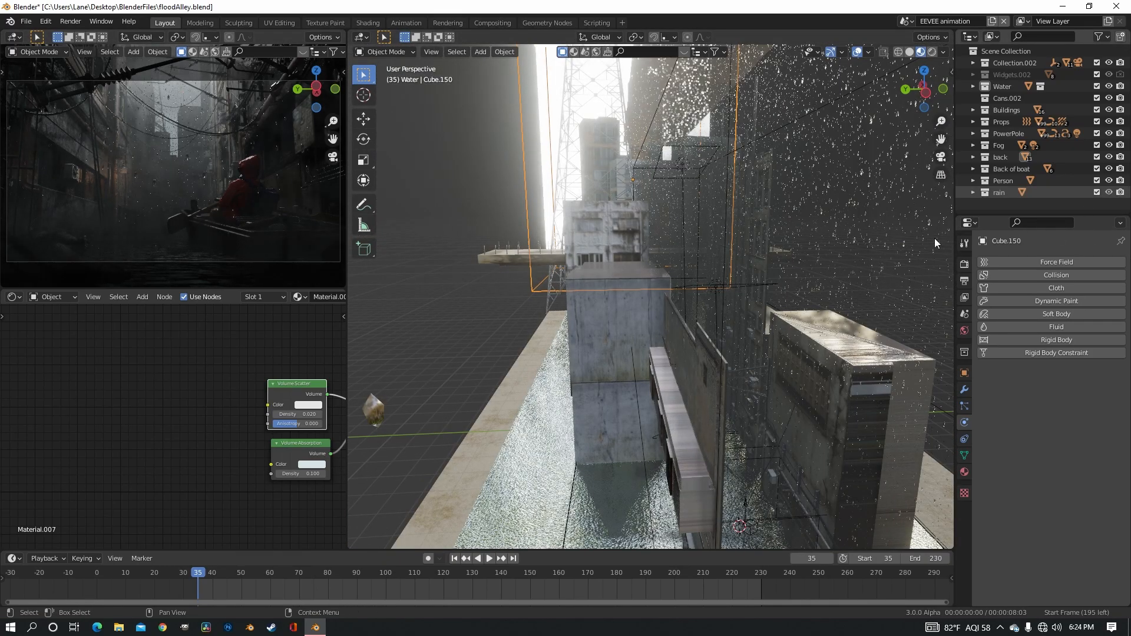
key(KP_0)
Inspect the rain emitter plane above the alley, and hide the rain collection again from the camera view.
middle_drag(616, 140, 641, 281)
scroll(625, 166, down, 8)
scroll(642, 280, up, 2)
middle_drag(711, 318, 708, 211)
scroll(734, 342, up, 2)
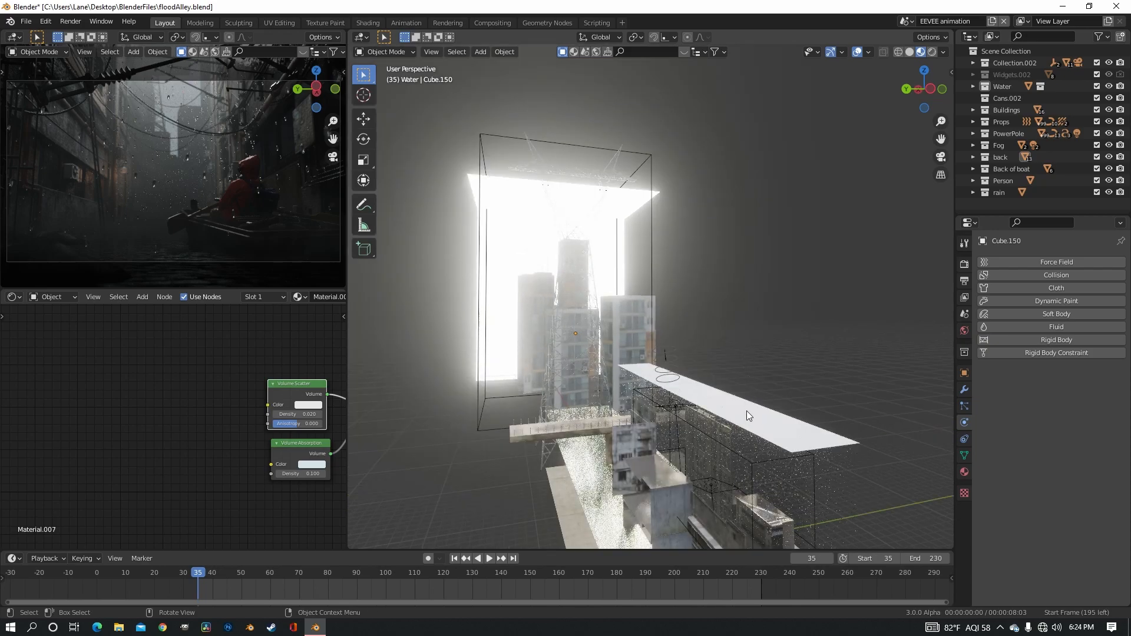
click(751, 409)
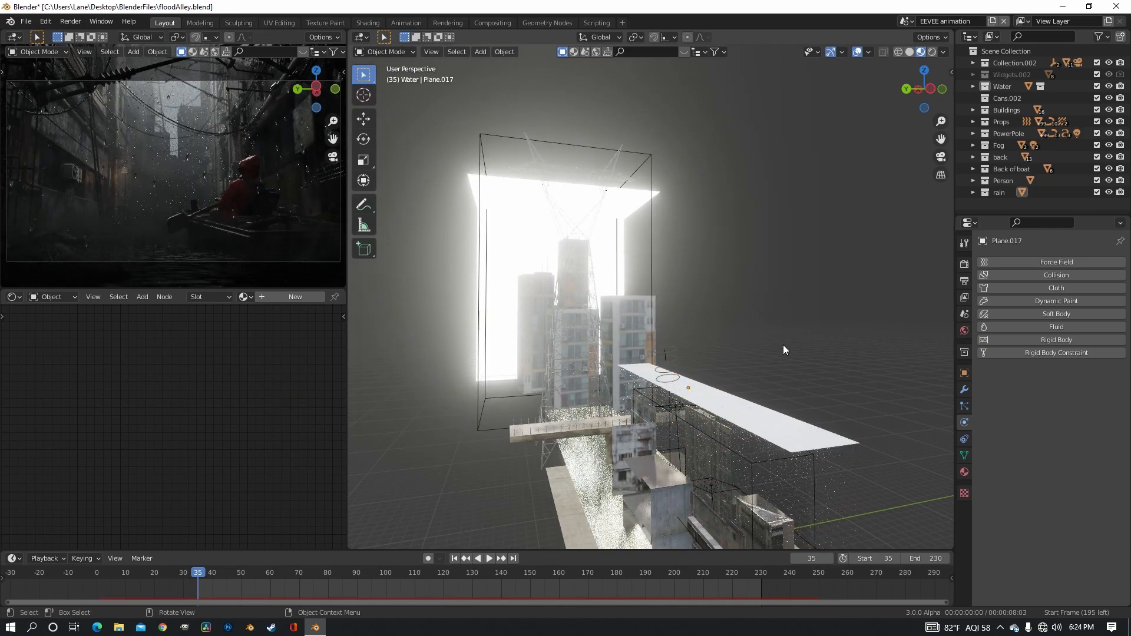
key(KP_0)
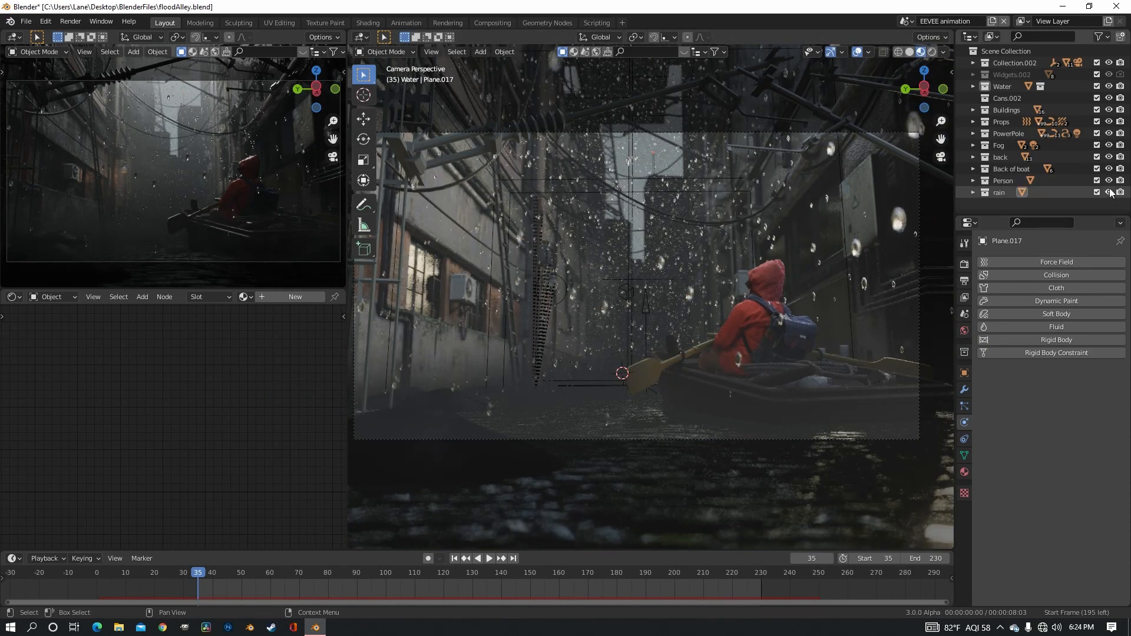
click(1109, 192)
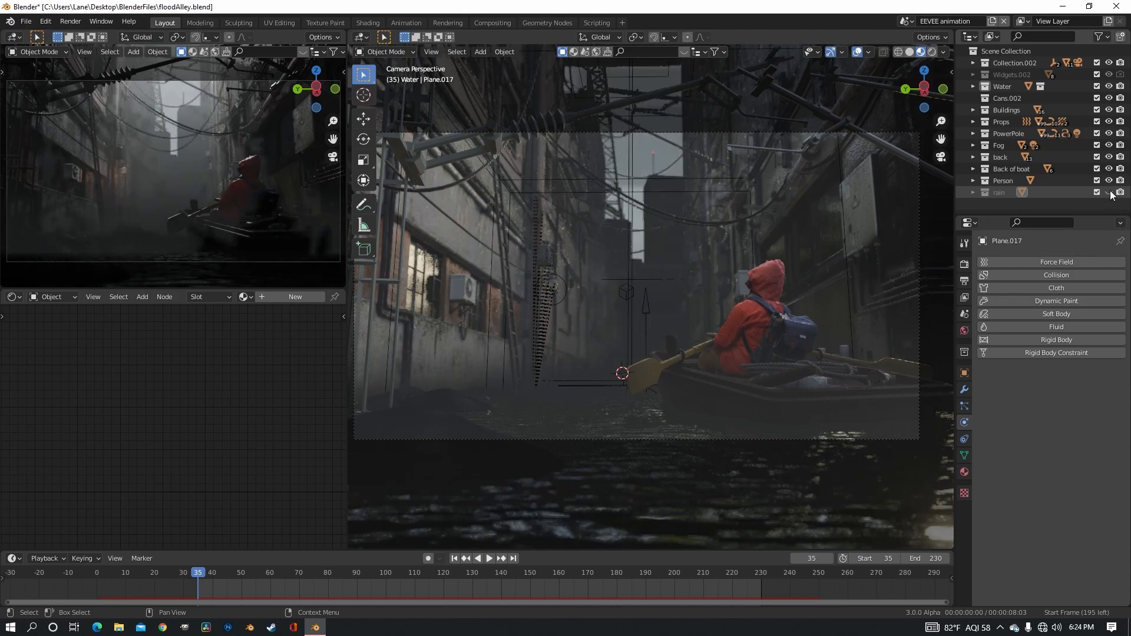
Switch the viewport to Solid shading and select the wooden boat in the alley.
middle_drag(629, 221, 654, 236)
key(z)
click(669, 368)
shift+middle_drag(668, 369, 679, 299)
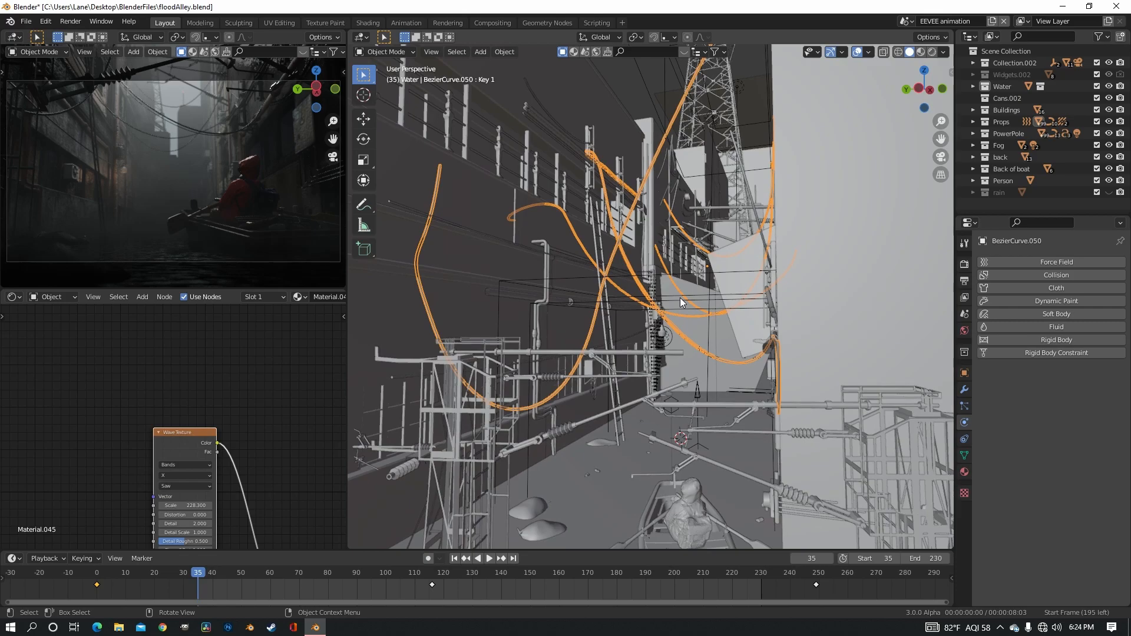
middle_drag(671, 292, 683, 305)
shift+middle_drag(688, 411, 678, 344)
scroll(668, 319, up, 2)
click(759, 395)
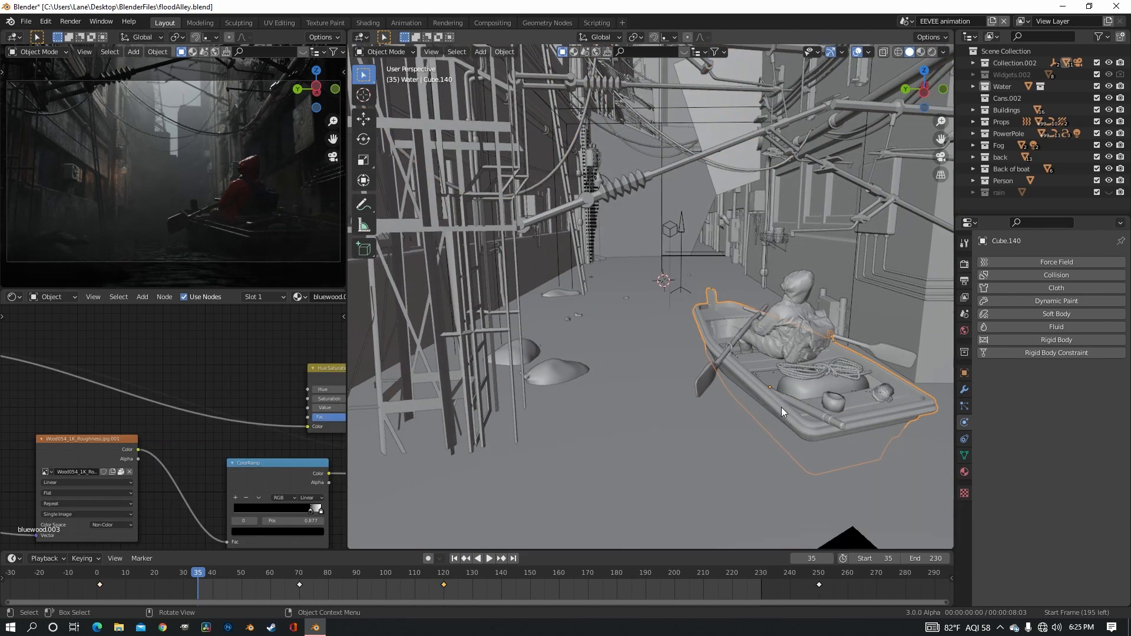
Select the raincoat figure in the boat and display its shape keys.
mouse_move(654, 345)
middle_down()
mouse_move(629, 326)
mouse_move(636, 338)
middle_up()
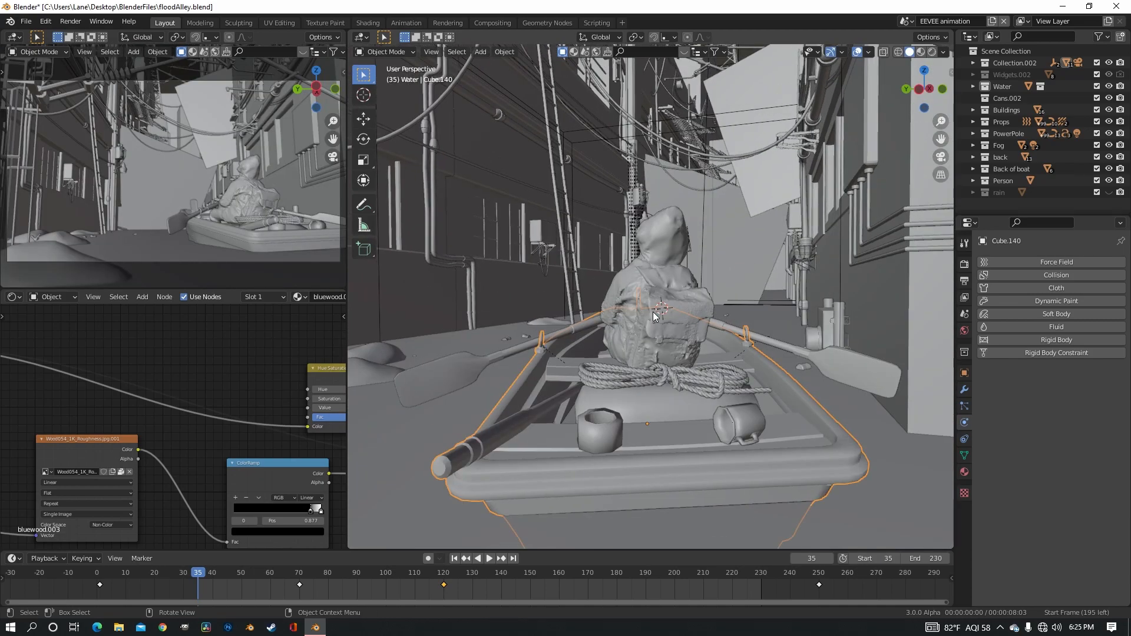
click(653, 315)
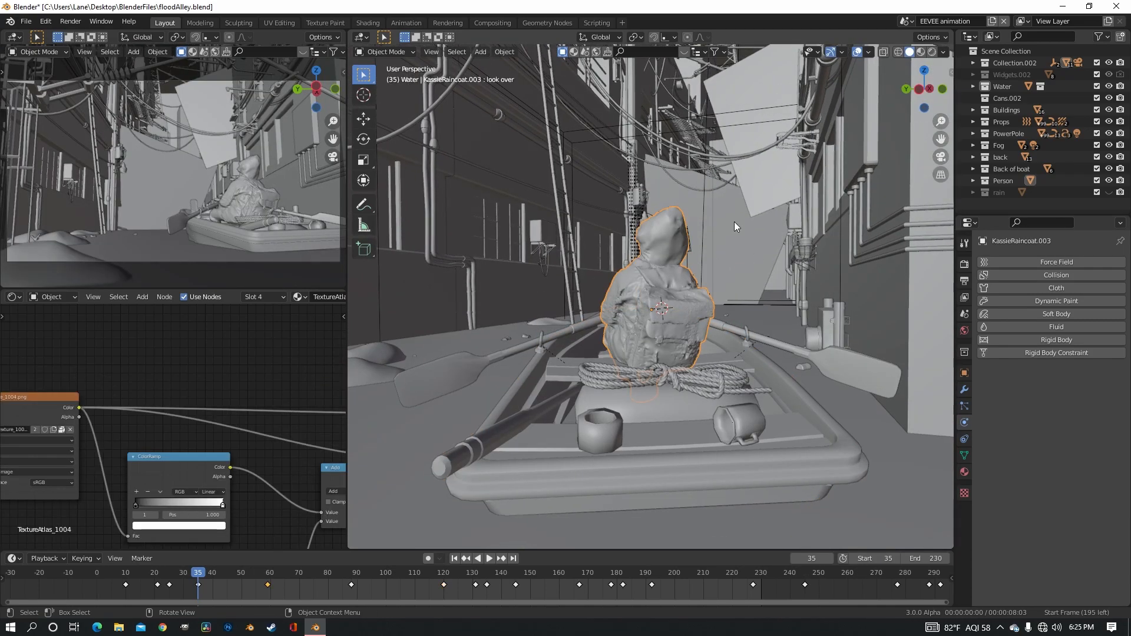
click(965, 455)
middle_drag(700, 344, 733, 333)
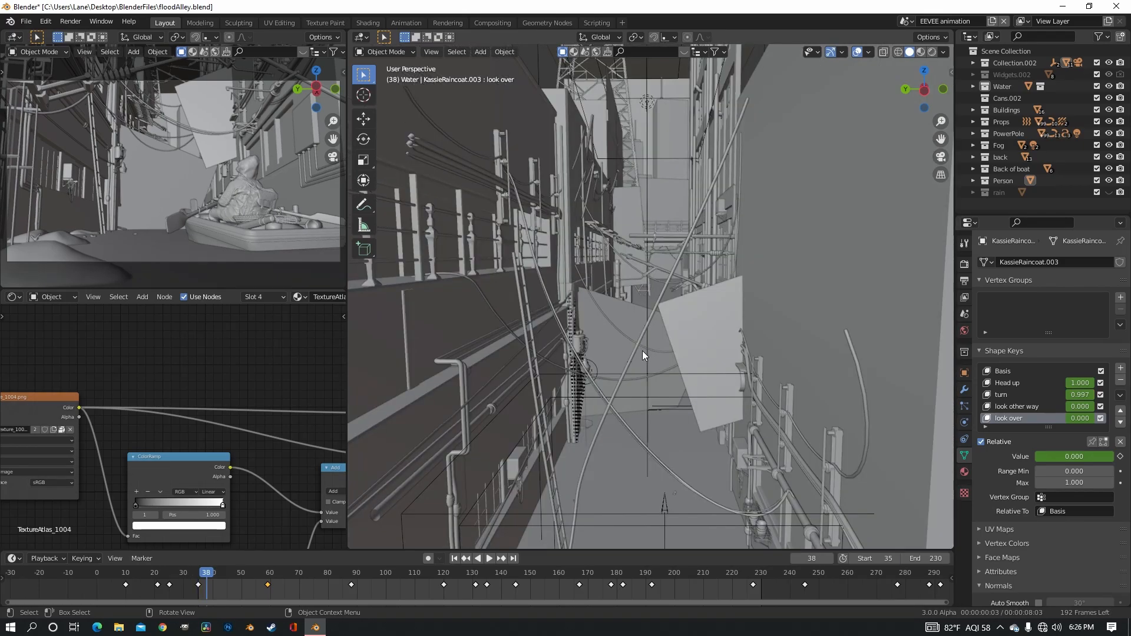
Select the hanging cables and turn the timeline area into an enlarged Graph Editor.
click(658, 357)
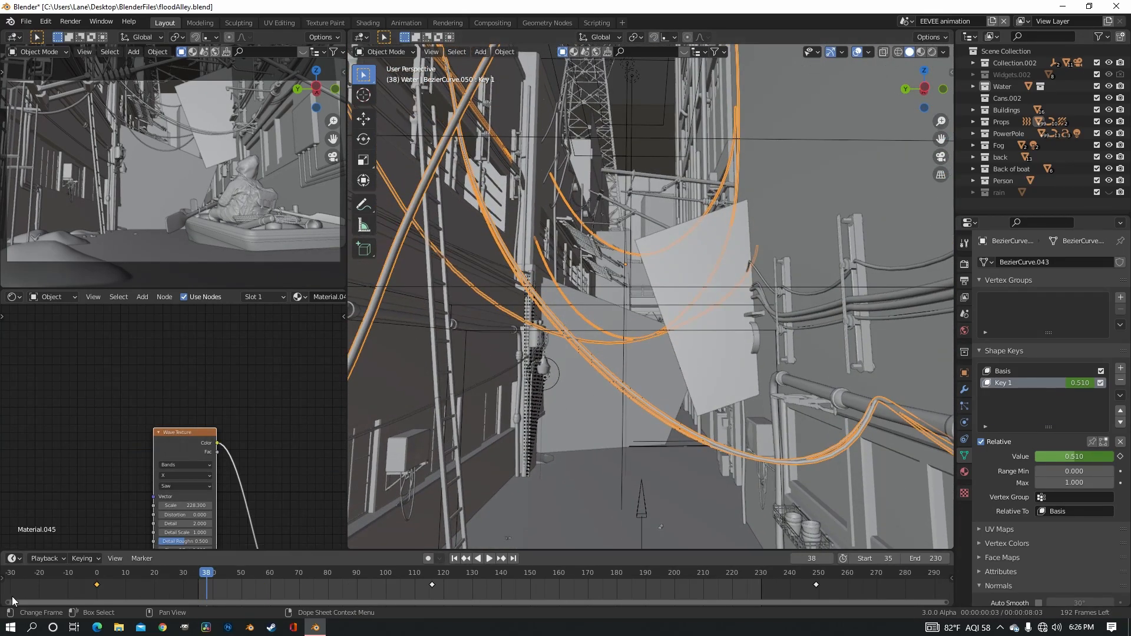
click(13, 558)
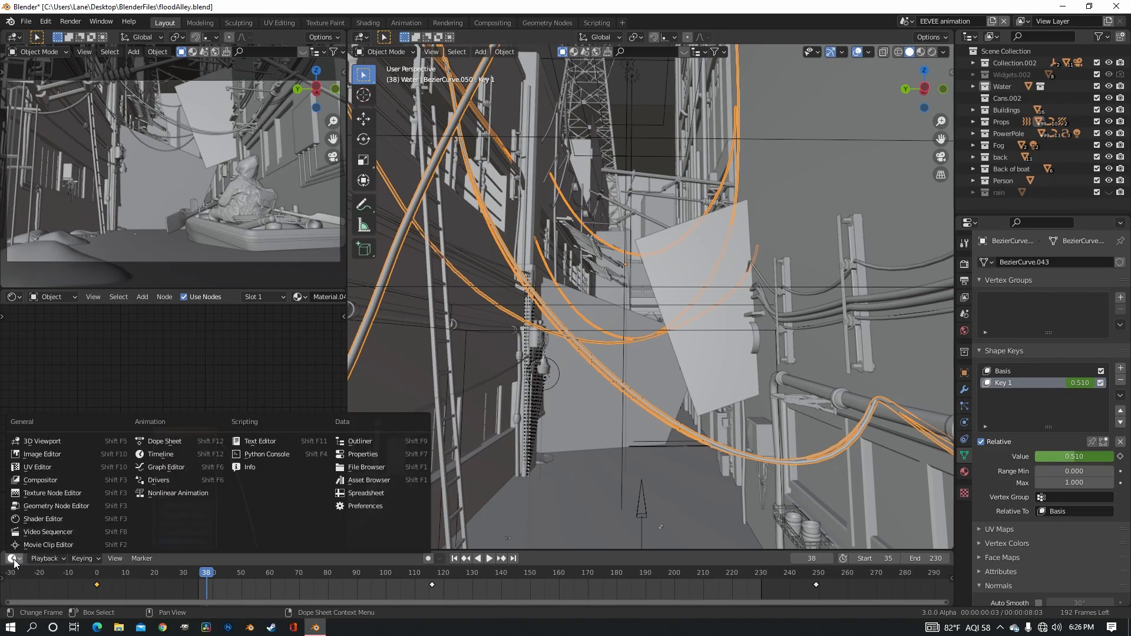
click(172, 467)
drag(456, 557, 484, 325)
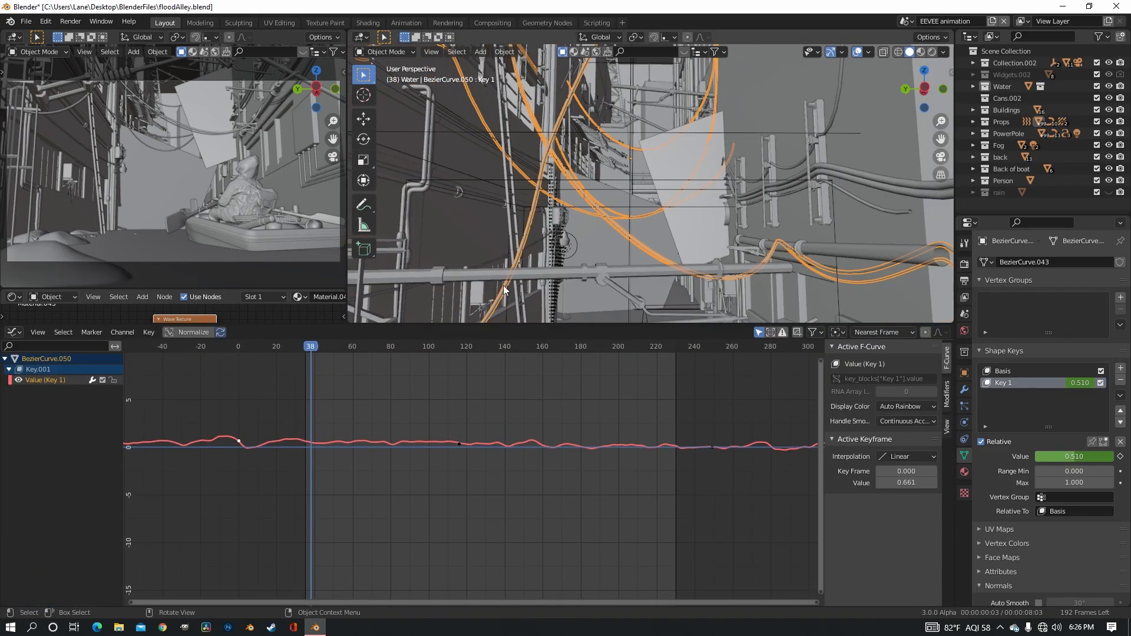
Inspect the cables in Edit Mode and lock the Value (Key 1) animation channel against editing.
middle_drag(506, 284, 570, 239)
key(Tab)
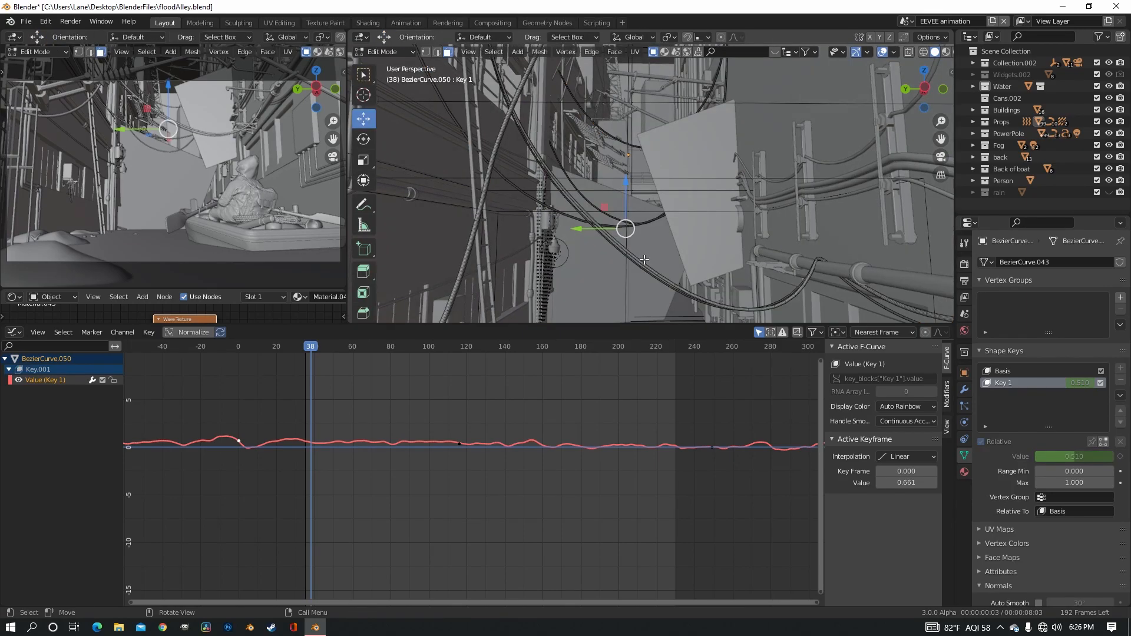
scroll(644, 260, up, 2)
mouse_move(644, 260)
shift+middle_down()
mouse_move(641, 199)
mouse_move(633, 243)
shift+middle_up()
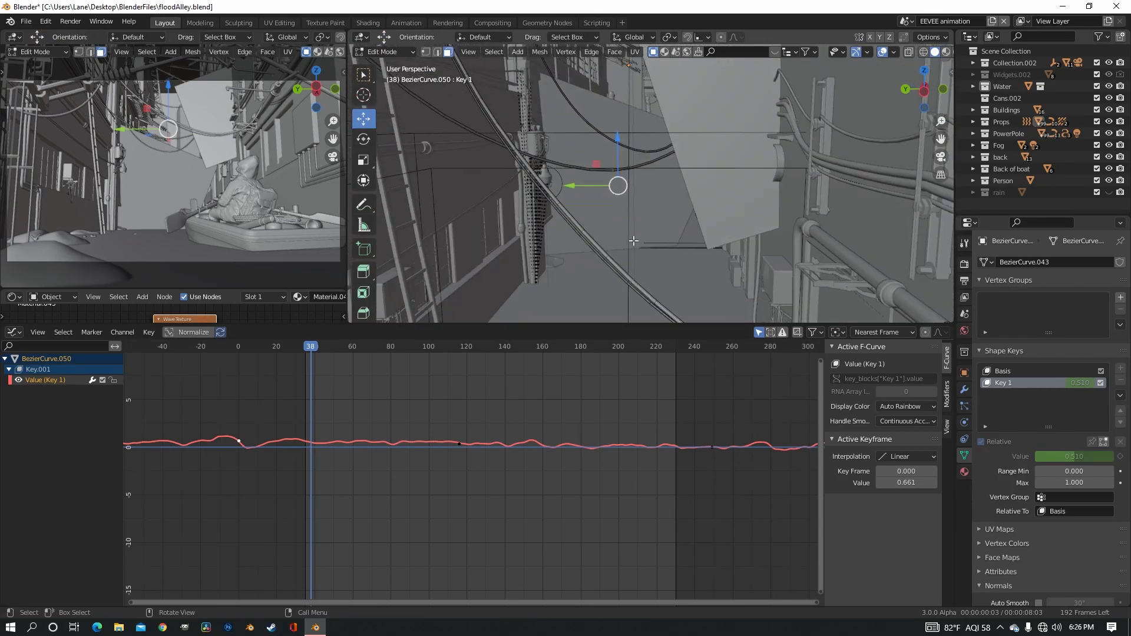
scroll(631, 241, down, 3)
scroll(640, 219, up, 3)
key(Tab)
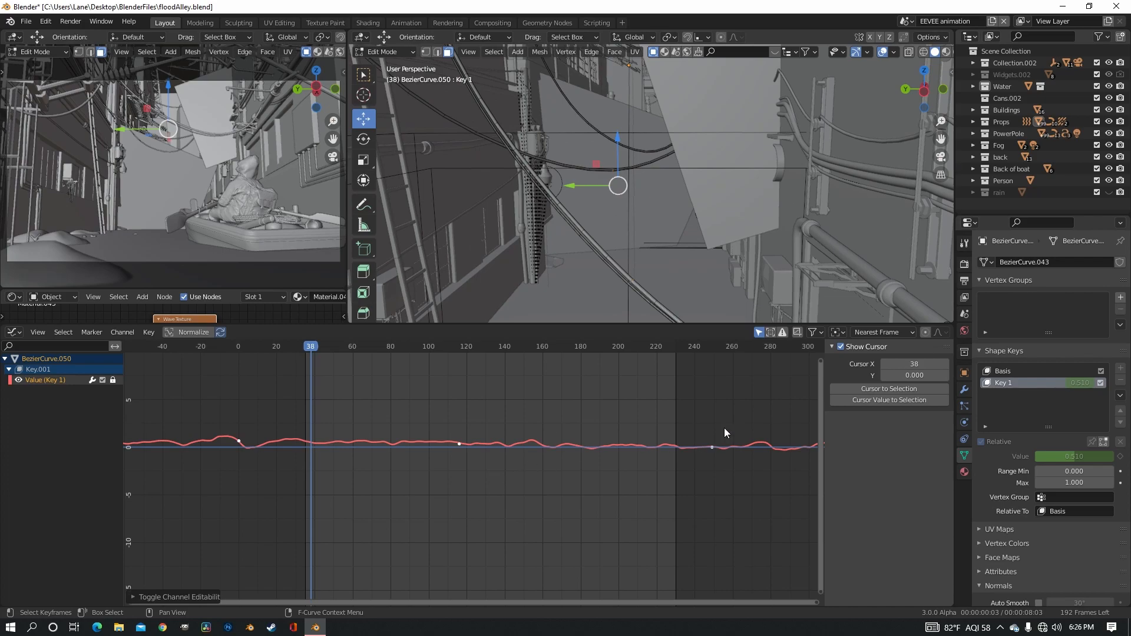
click(460, 419)
drag(386, 401, 611, 502)
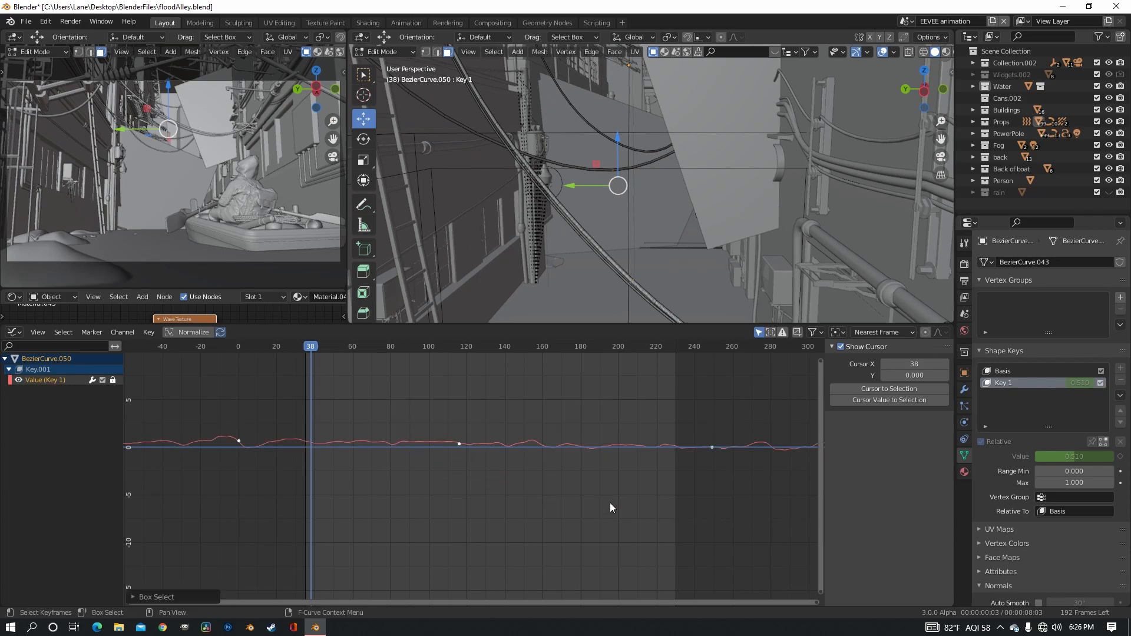
middle_drag(701, 391, 784, 454)
scroll(506, 448, up, 1)
Shrink the Graph Editor, return to Object Mode and play back the swaying cable animation.
drag(524, 325, 524, 506)
scroll(623, 336, down, 3)
middle_drag(622, 329, 625, 309)
scroll(623, 319, down, 3)
key(Tab)
key(space)
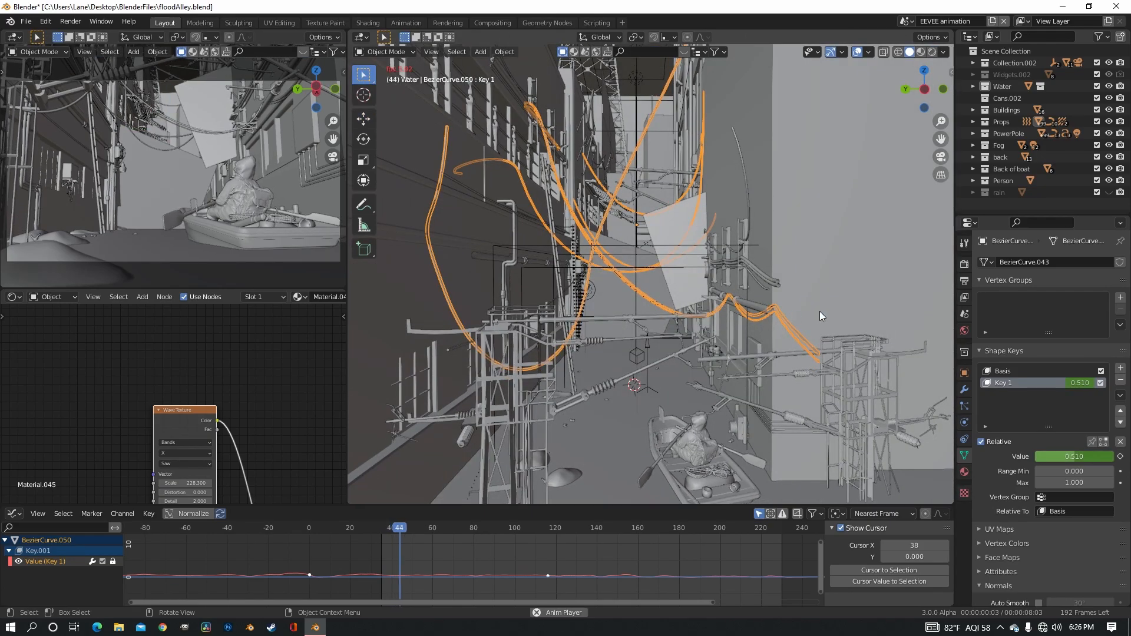
click(820, 312)
key(space)
Select the scene camera and inspect its X and Y Euler Rotation curves in an enlarged Graph Editor.
drag(392, 534, 385, 533)
middle_drag(481, 376, 489, 293)
click(678, 363)
drag(500, 506, 500, 359)
click(61, 468)
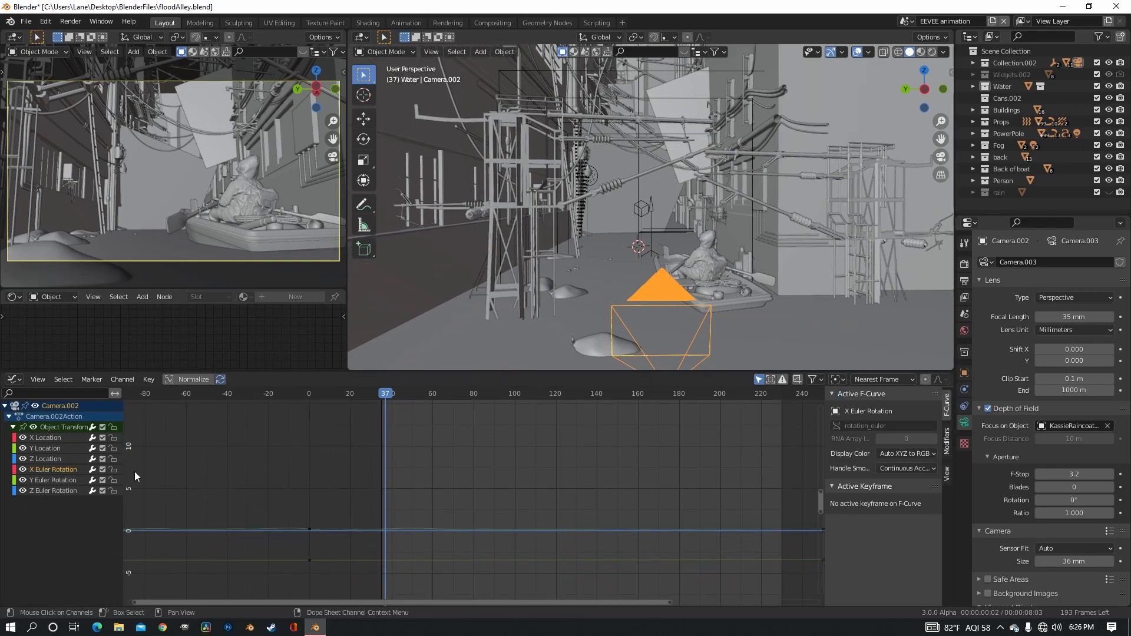
click(53, 480)
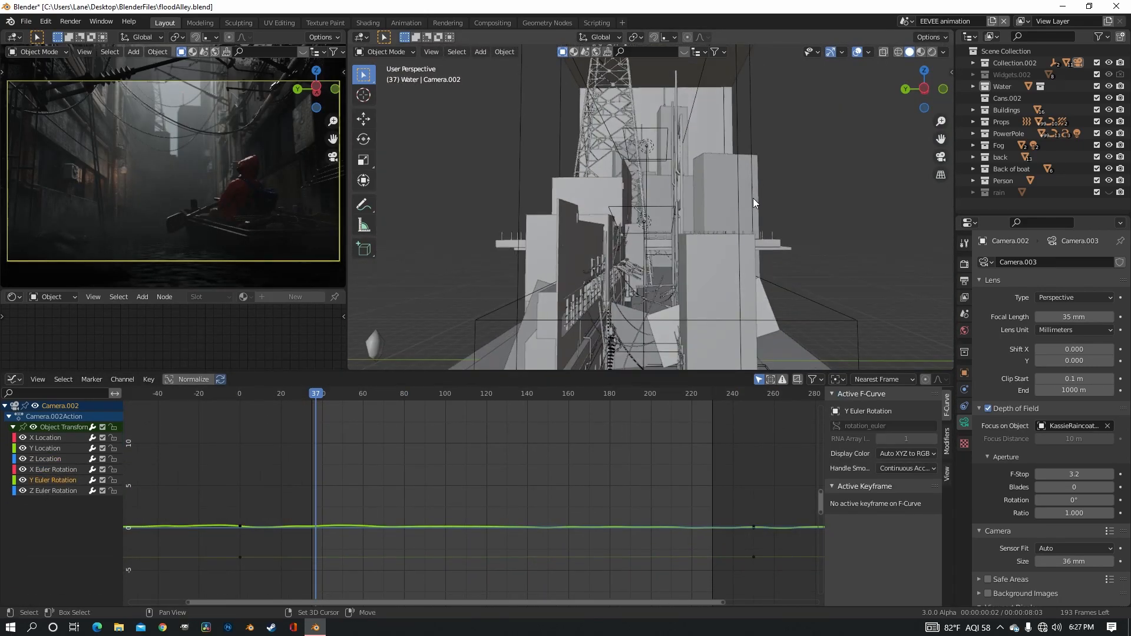
Select the point light in the lamp on the utility pole and view its power animation curve.
middle_drag(753, 198, 685, 105)
scroll(685, 105, up, 5)
scroll(638, 154, up, 3)
mouse_move(612, 187)
shift+middle_down()
mouse_move(639, 154)
mouse_move(651, 197)
mouse_move(600, 200)
shift+middle_up()
scroll(690, 202, up, 3)
shift+middle_drag(710, 195, 561, 192)
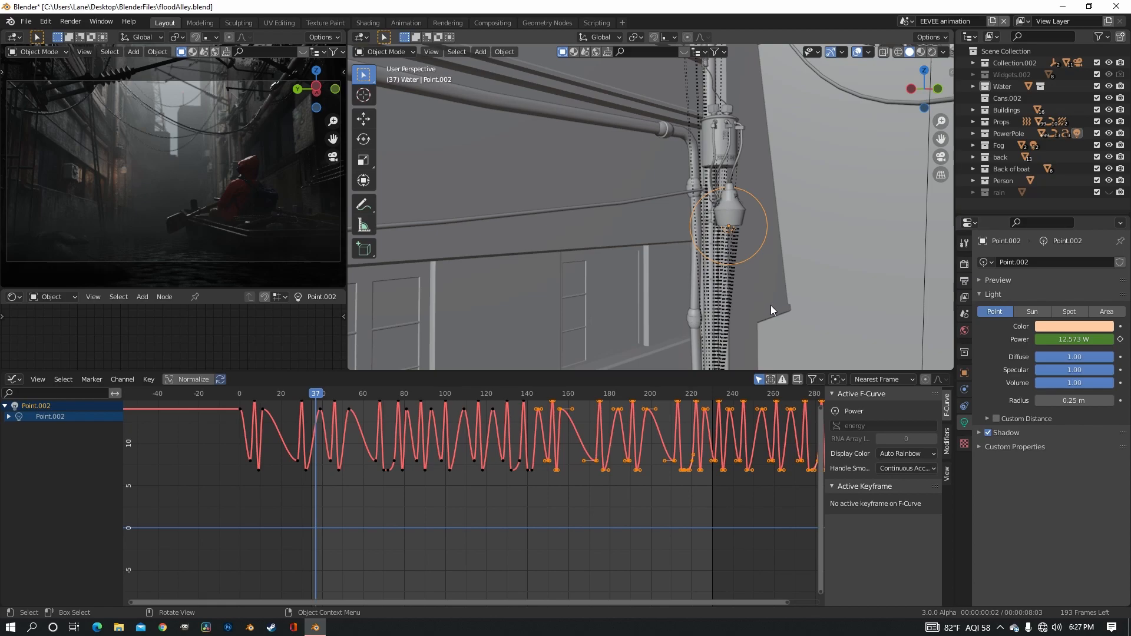
Inspect the lights placed above the alley in front of the lattice tower.
scroll(774, 305, down, 4)
middle_drag(773, 305, 823, 292)
scroll(823, 293, down, 2)
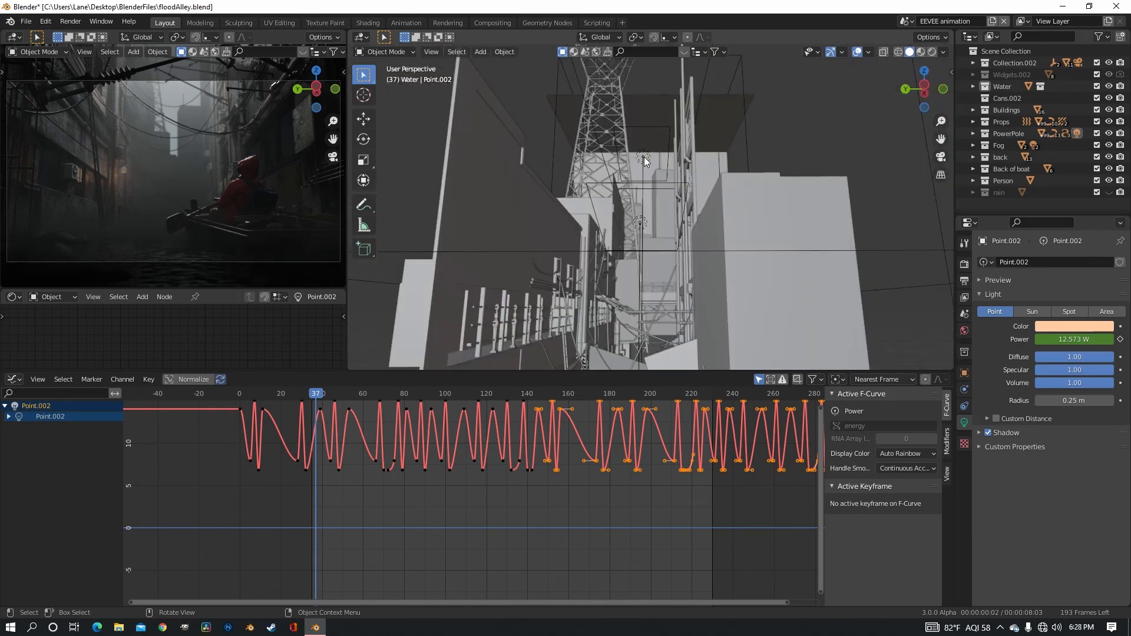
click(645, 157)
middle_drag(644, 156, 631, 248)
click(625, 234)
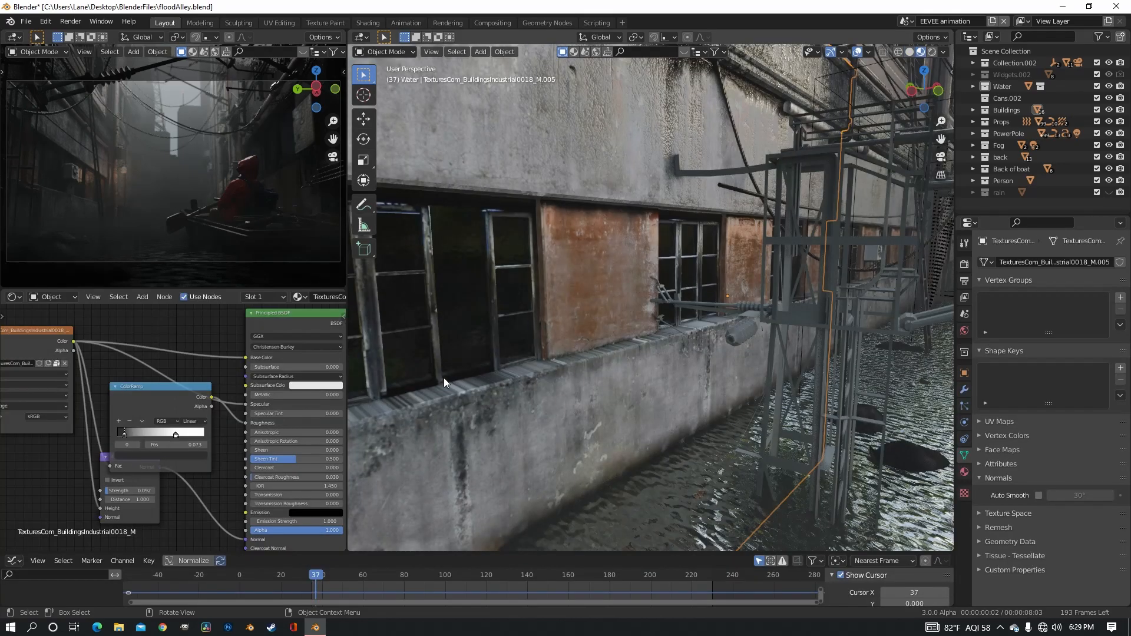
Spread out the ColorRamp and Bump nodes in the industrial building wall's material.
middle_drag(625, 305, 654, 300)
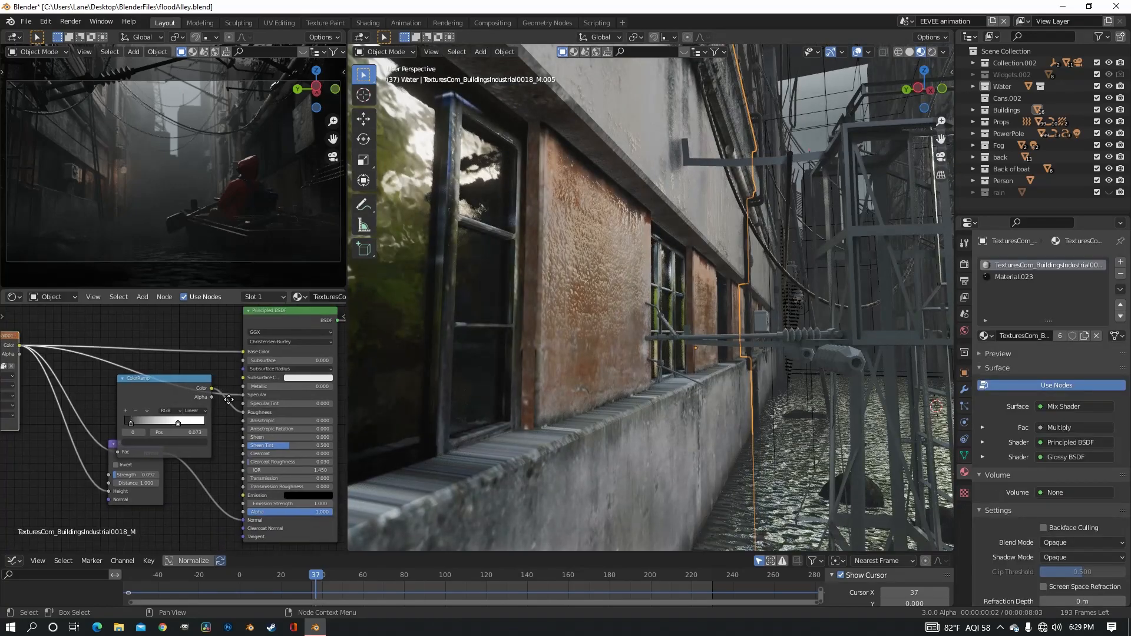
drag(173, 385, 146, 412)
middle_drag(179, 418, 208, 350)
drag(185, 441, 176, 508)
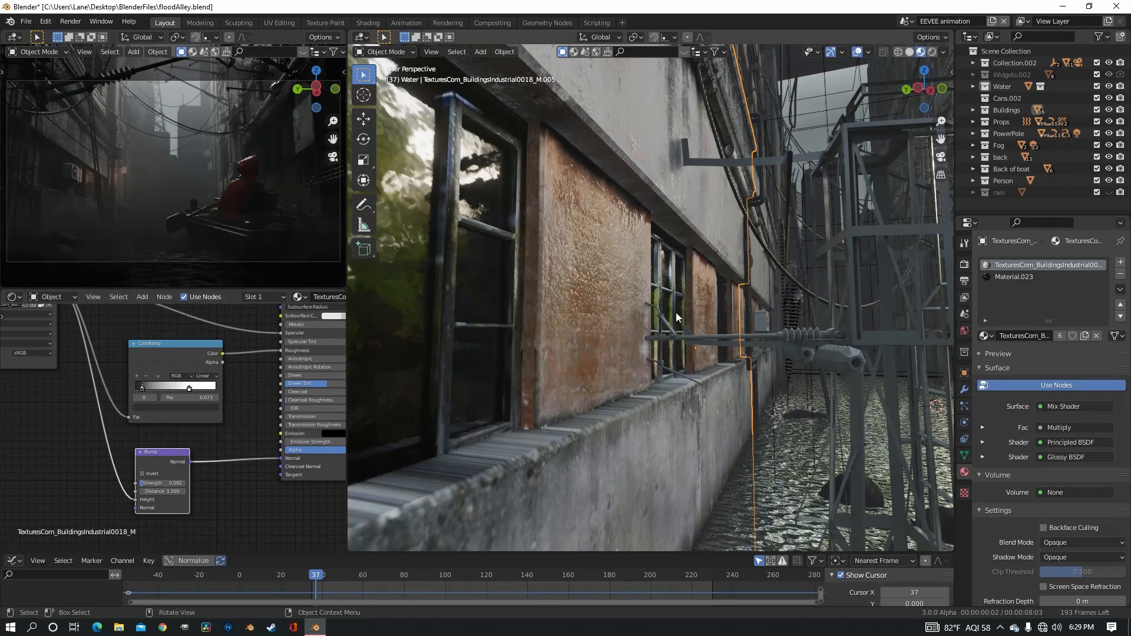
Open the Compositing workspace and move the ColorRamp node closer to the Add node.
scroll(677, 321, down, 5)
scroll(676, 321, up, 3)
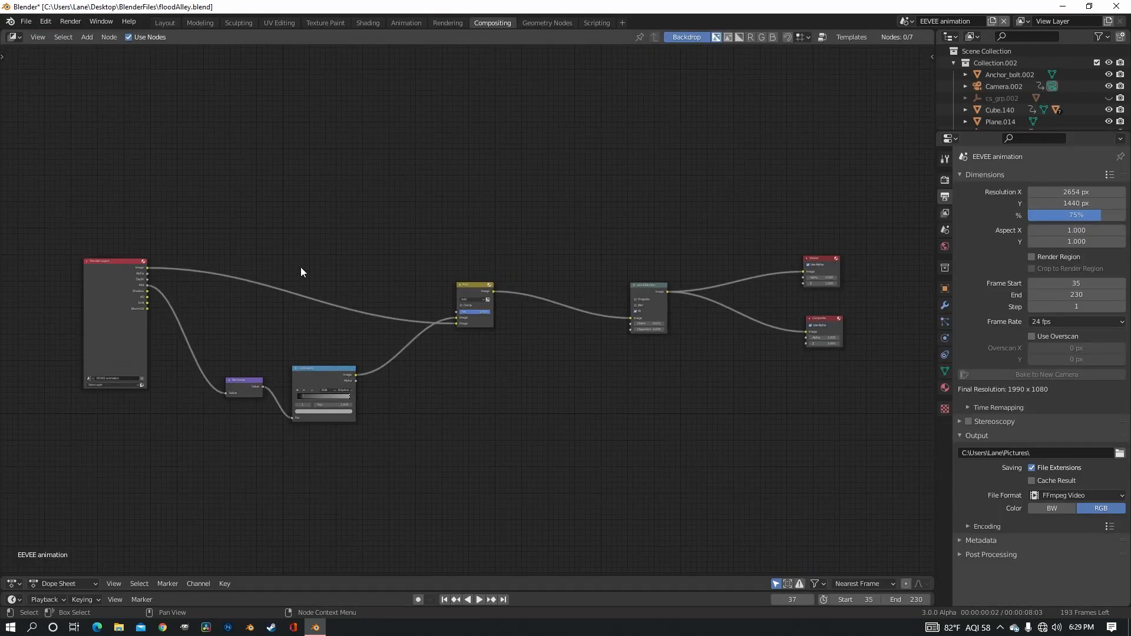
middle_drag(301, 268, 421, 247)
drag(421, 354, 473, 334)
scroll(472, 335, up, 4)
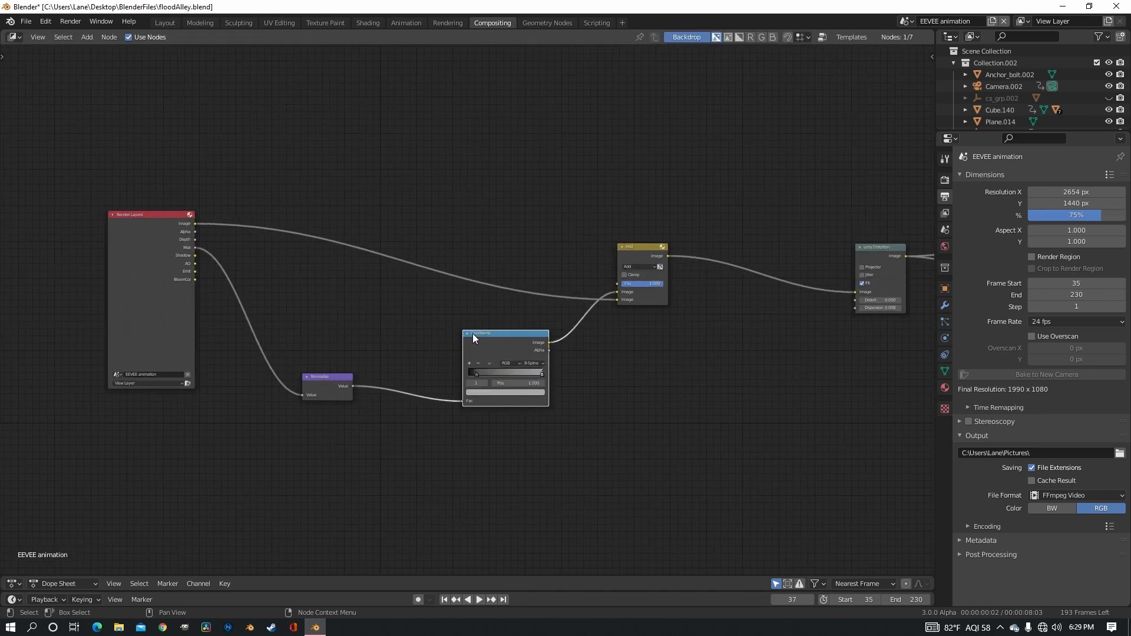
scroll(473, 334, up, 1)
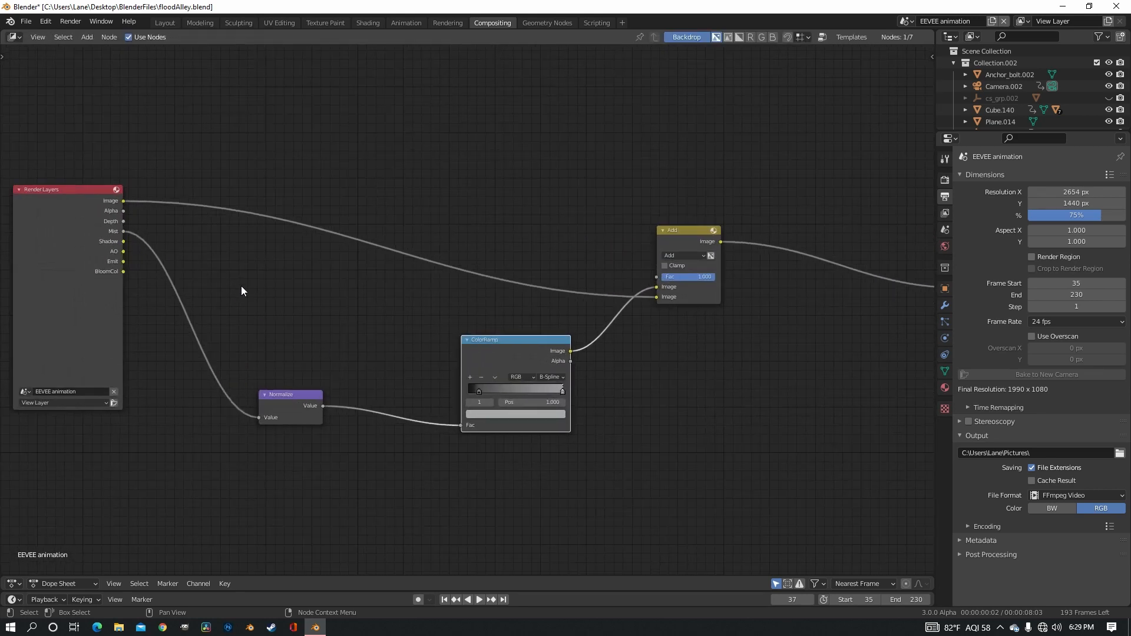
Examine the compositor's chain from the mist pass through Add and Lens Distortion to the output nodes.
scroll(260, 416, down, 3)
middle_drag(261, 416, 129, 414)
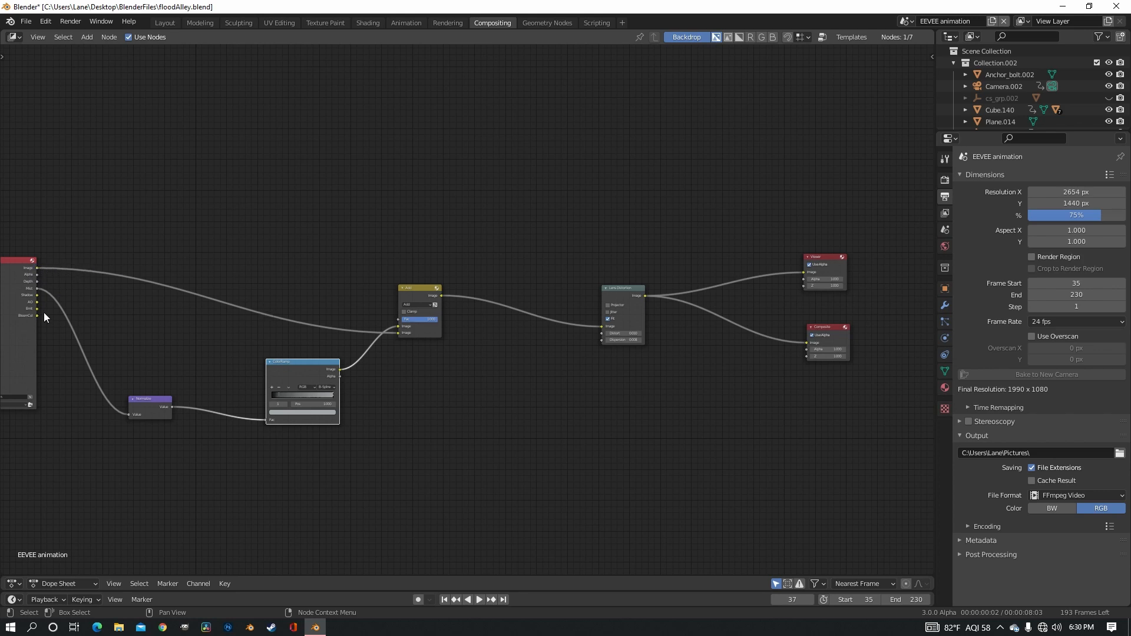
middle_drag(498, 320, 294, 343)
scroll(294, 343, up, 7)
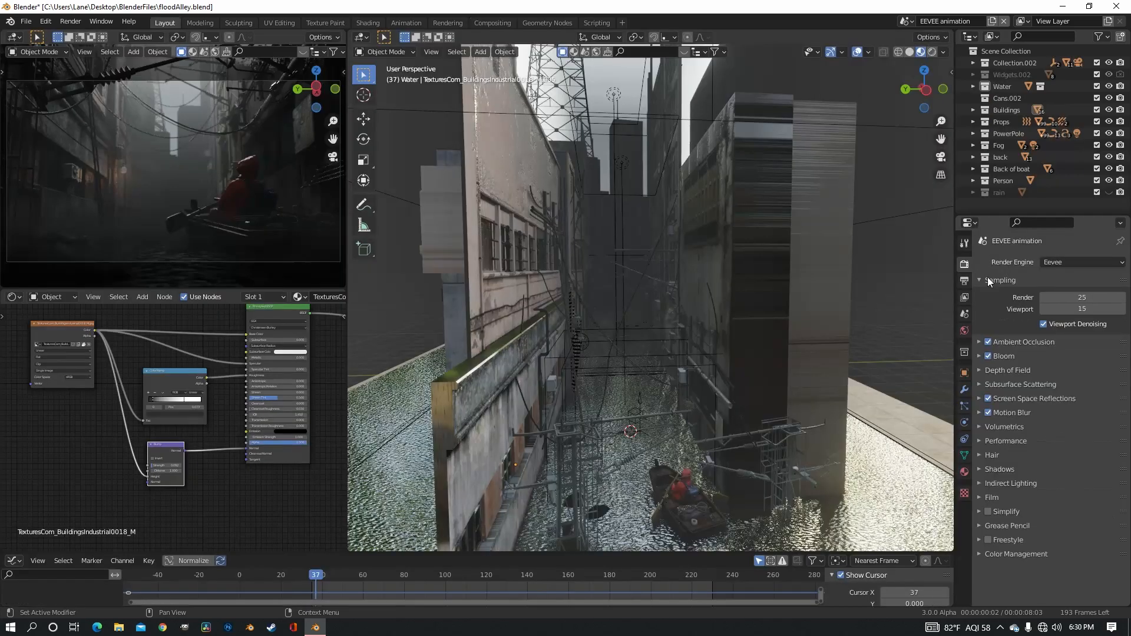
Choose Eevee as the render engine for the flooded alley scene.
middle_drag(766, 258, 725, 220)
click(1075, 262)
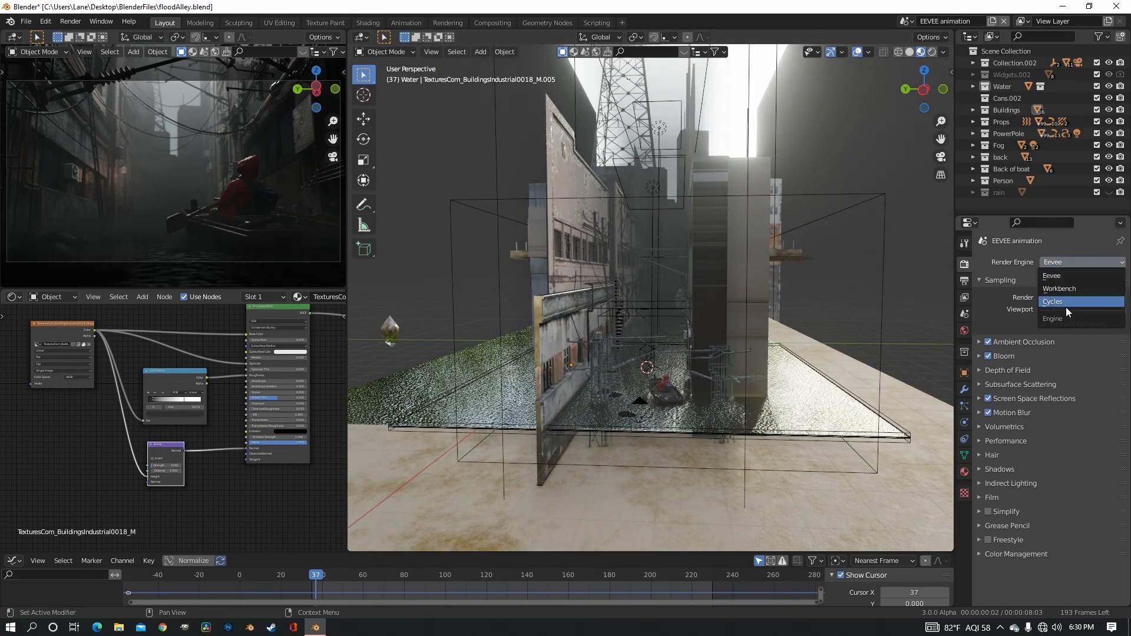
click(1065, 277)
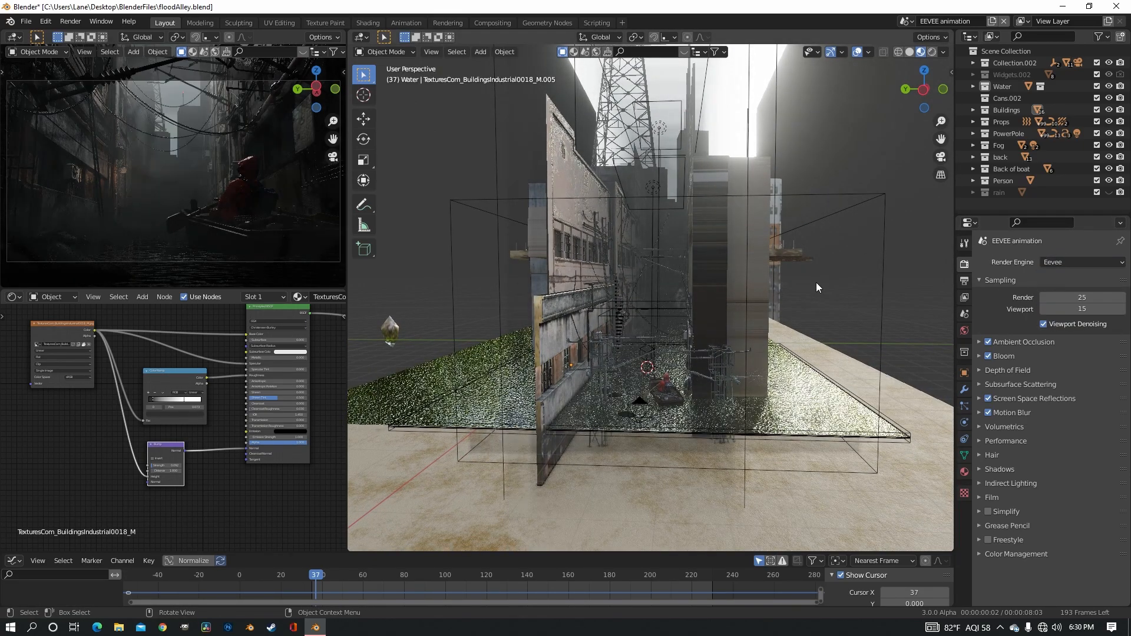